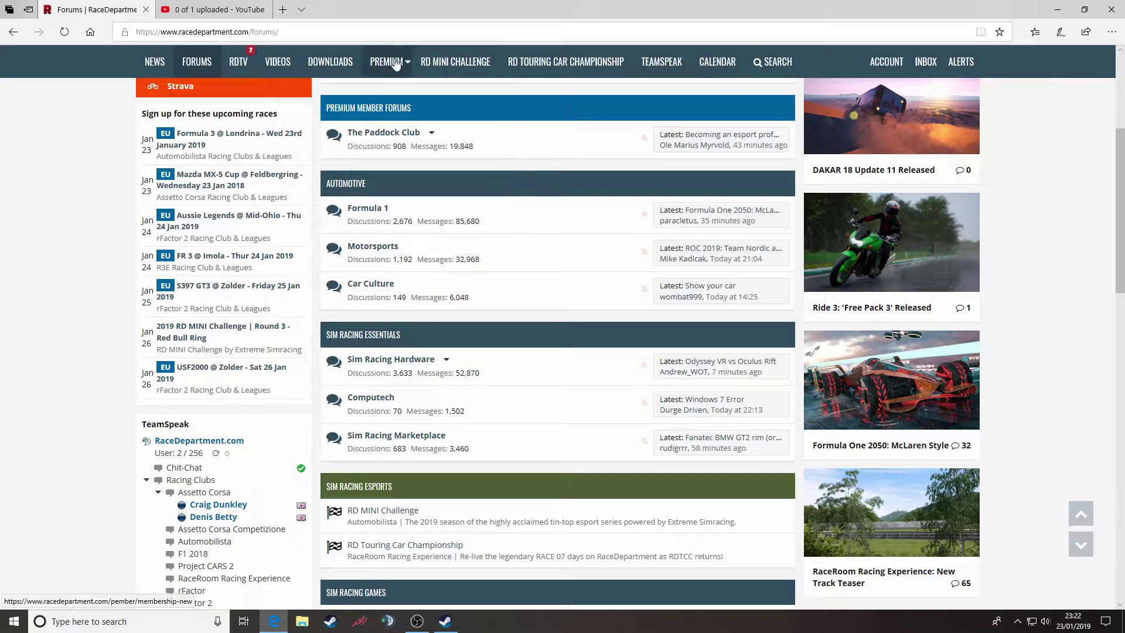
- Go to the Downloads section and scroll down its categories sidebar
left_click(330, 63)
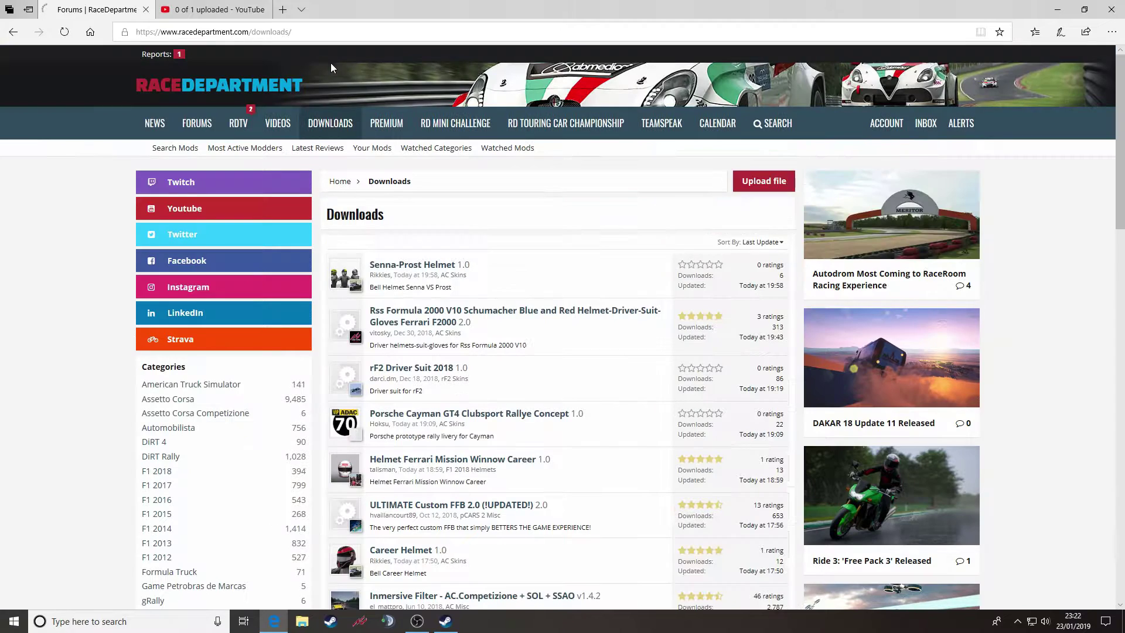
scroll(515, 253, "down", 1)
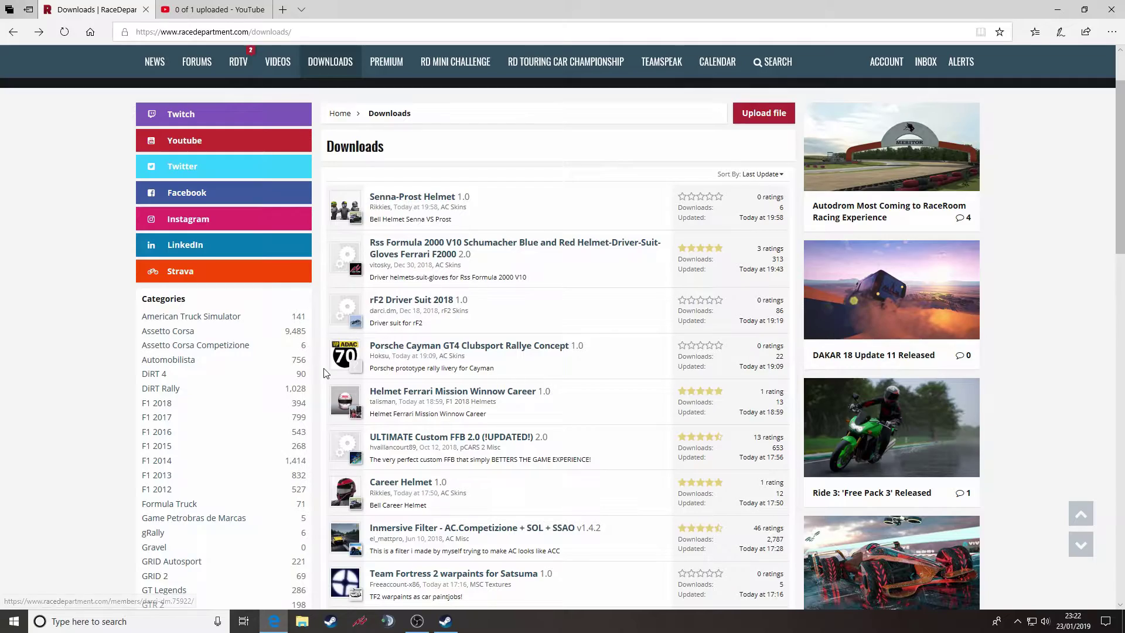
scroll(267, 401, "down", 4)
scroll(268, 401, "down", 5)
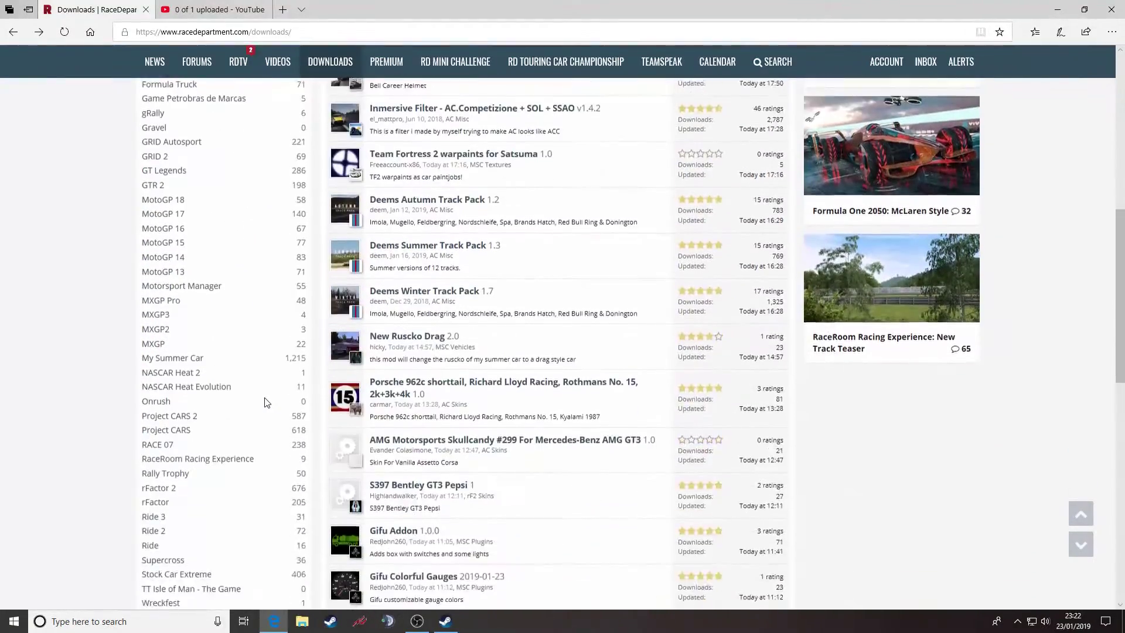
- Open the GTR 2 category, which lists 198 mods with Cars, Skins, Tracks and Misc subcategories
scroll(262, 405, "up", 3)
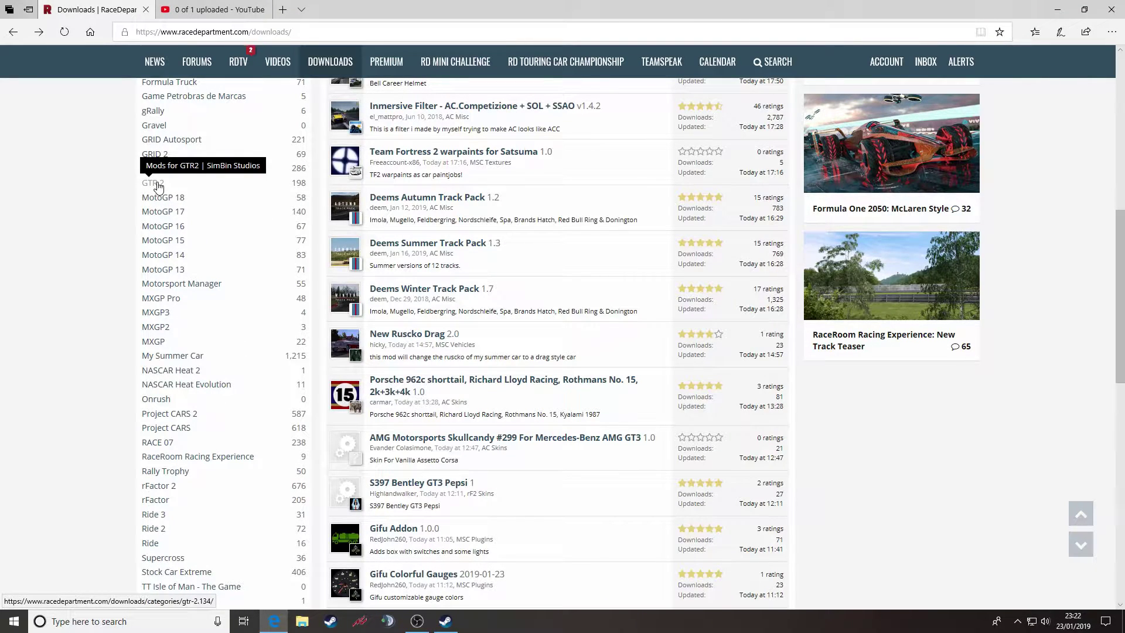
left_click(154, 183)
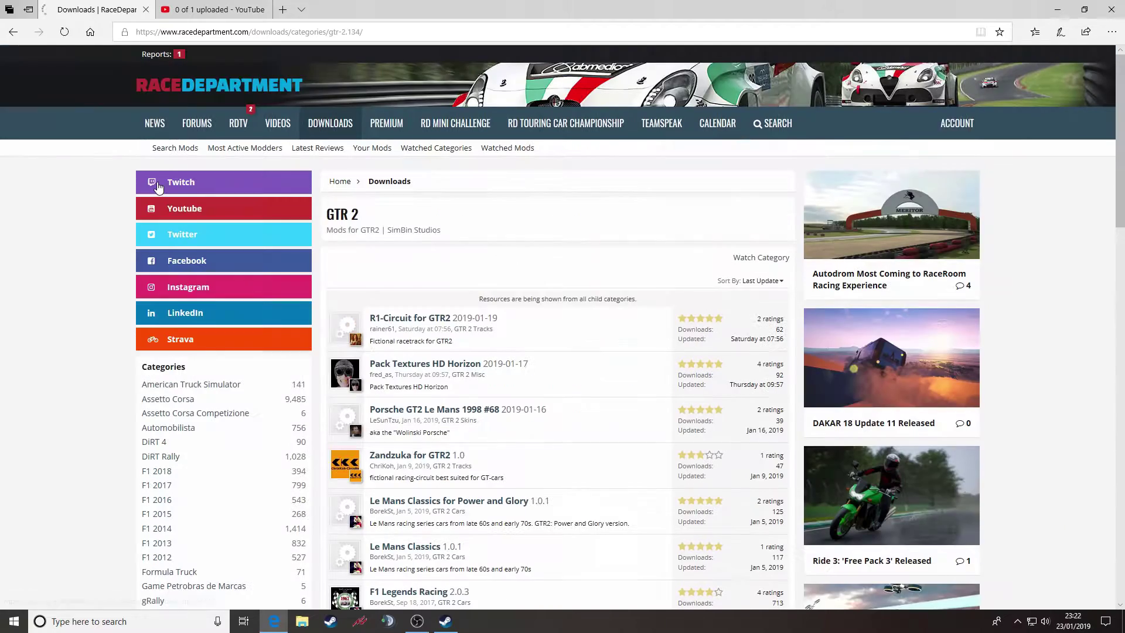
scroll(229, 312, "down", 4)
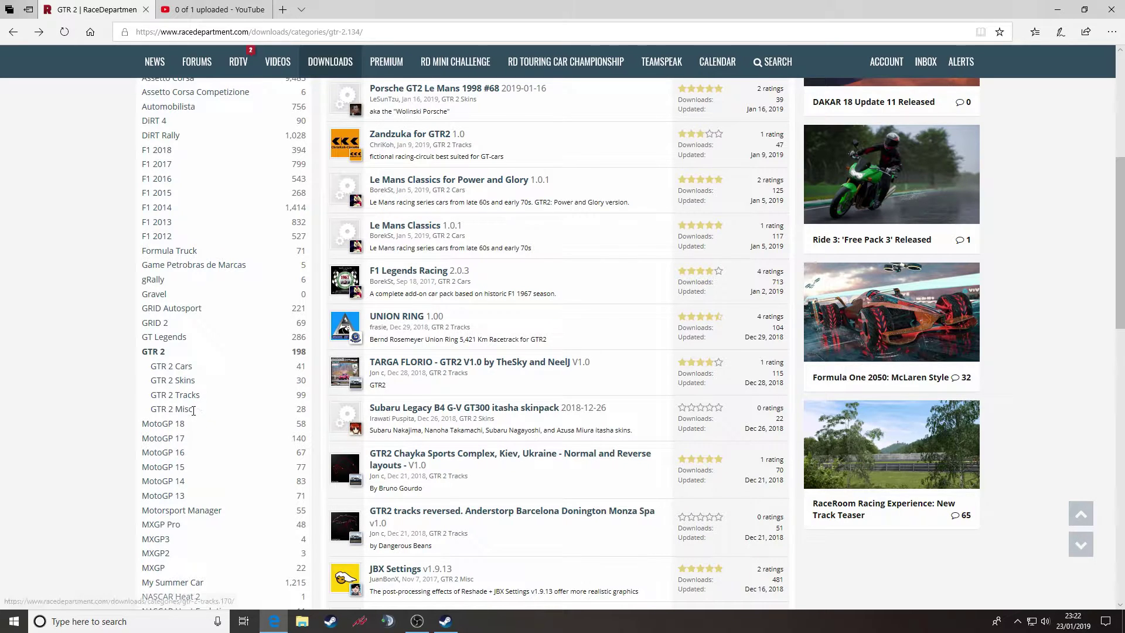
- Open the GTR 2 Cars list of 41 mods and scroll to the CLIO CUP 2013 entry
left_click(175, 369)
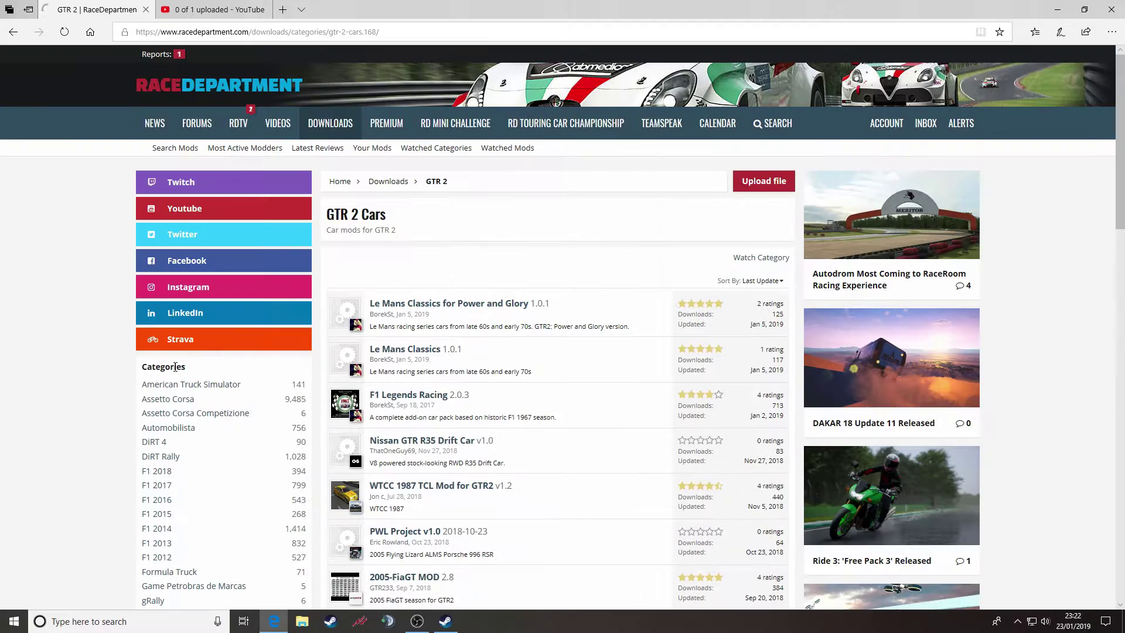
scroll(523, 362, "down", 4)
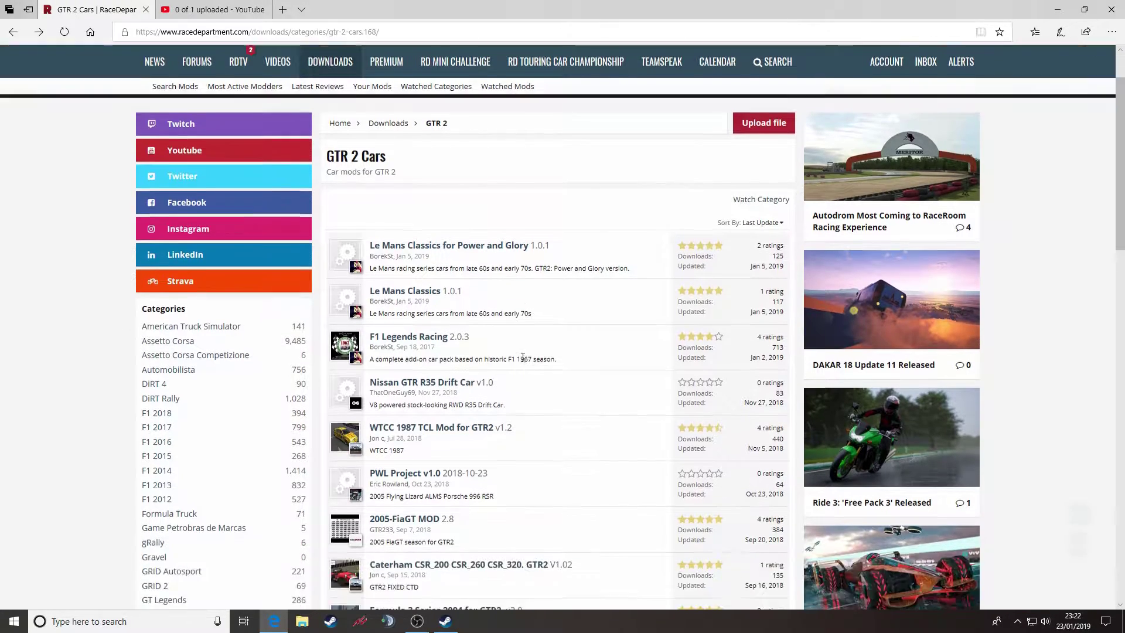
scroll(523, 362, "down", 4)
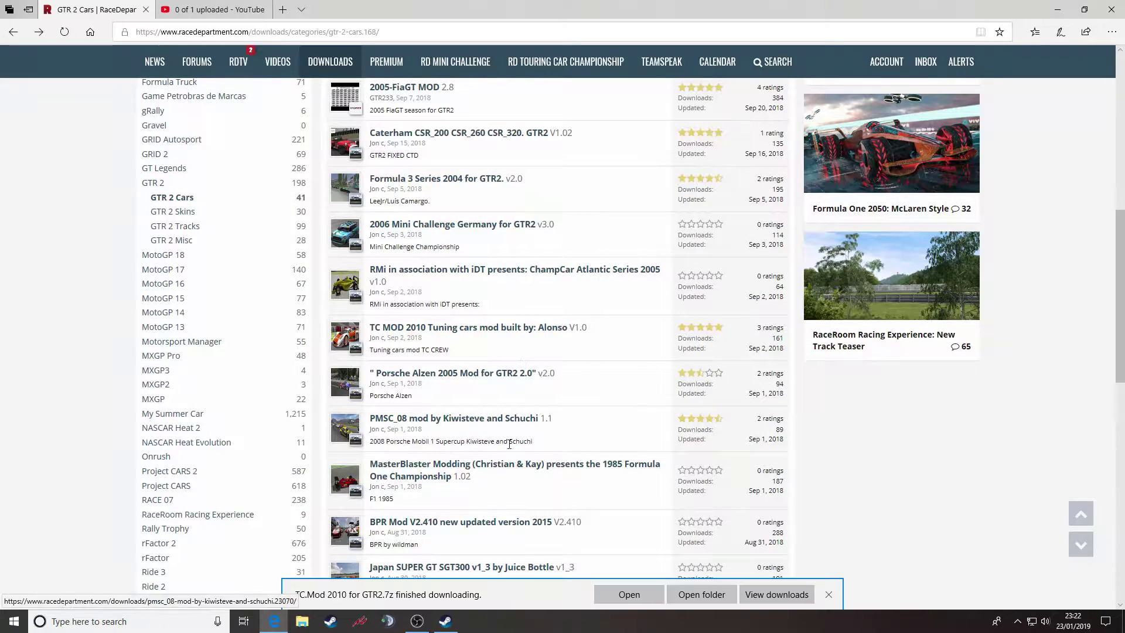
scroll(582, 401, "down", 1)
scroll(577, 406, "down", 10)
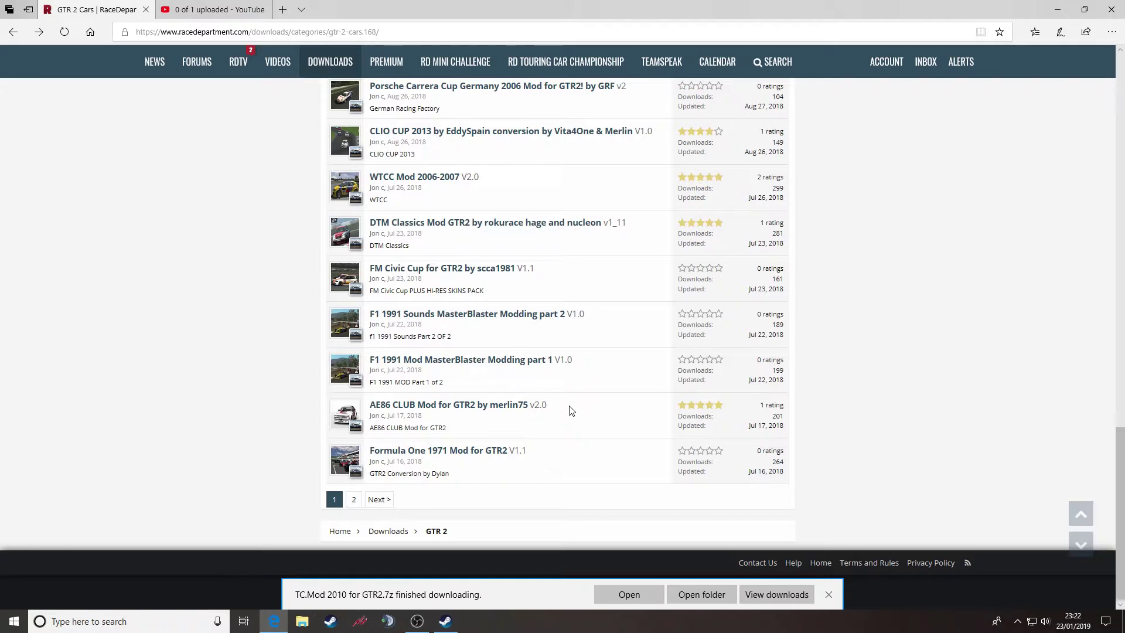
scroll(571, 411, "up", 5)
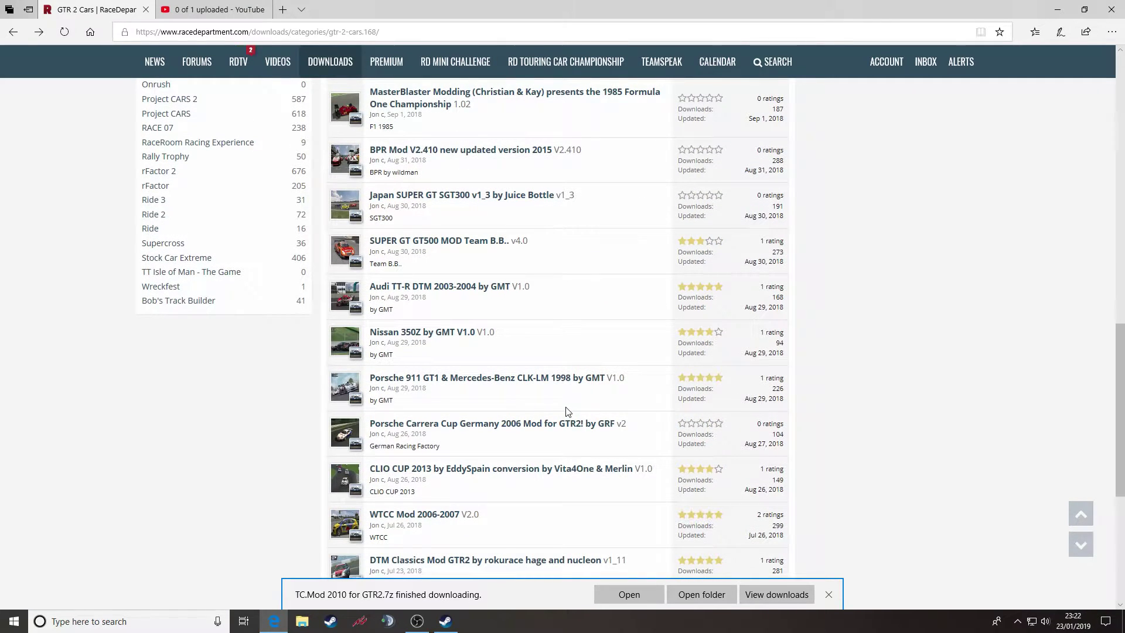
- Open the CLIO CUP 2013 mod page, dismiss the TC.Mod 2010 download notice, and read the page
left_click(475, 475)
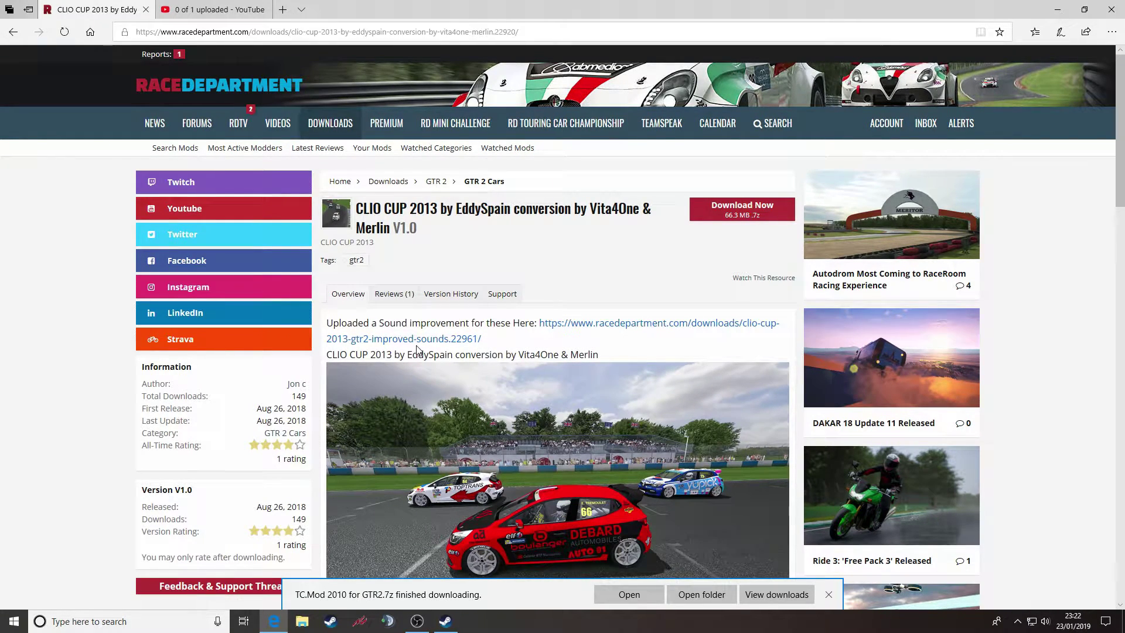
left_click(830, 598)
scroll(492, 420, "down", 12)
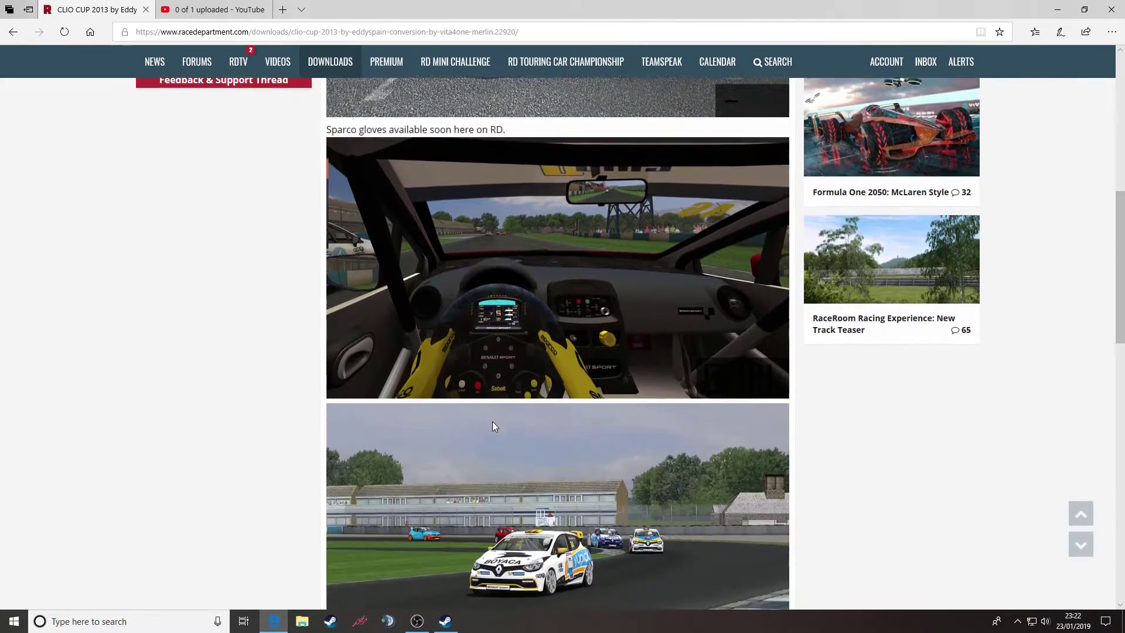
scroll(493, 426, "down", 3)
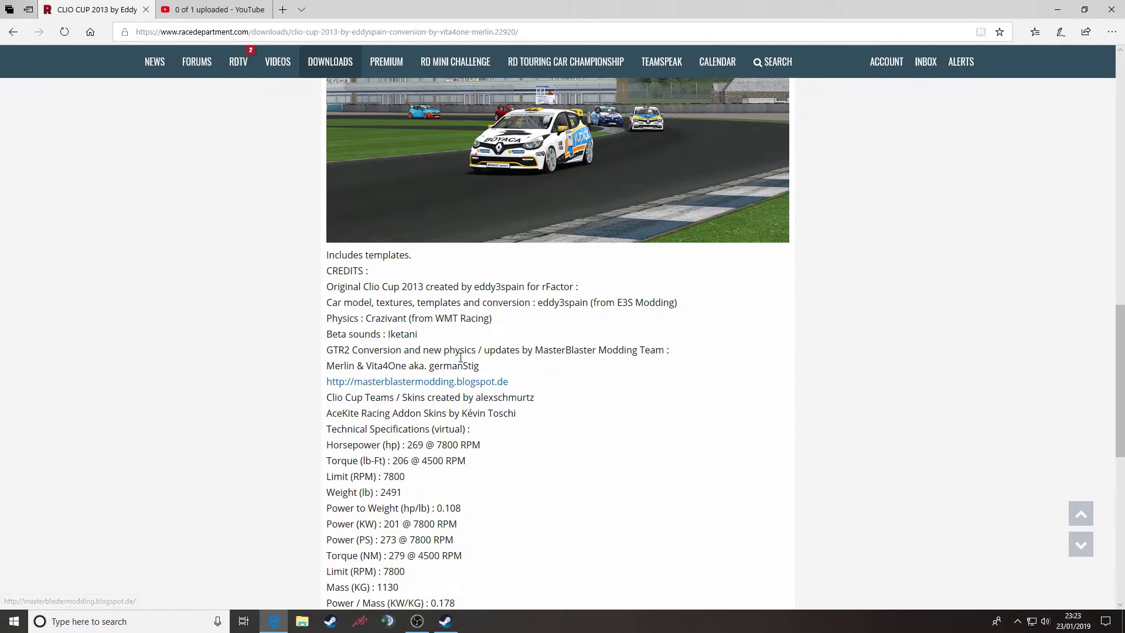
scroll(463, 366, "down", 3)
scroll(465, 368, "up", 18)
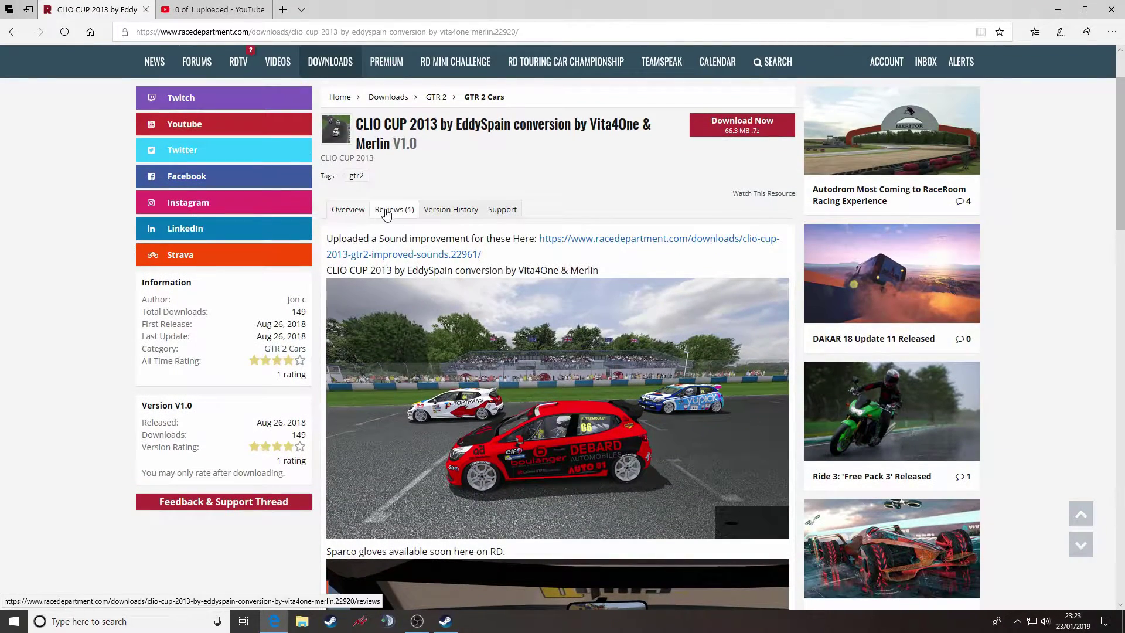
- Check the mod's Version History and Support thread, then return to its Overview
left_click(434, 215)
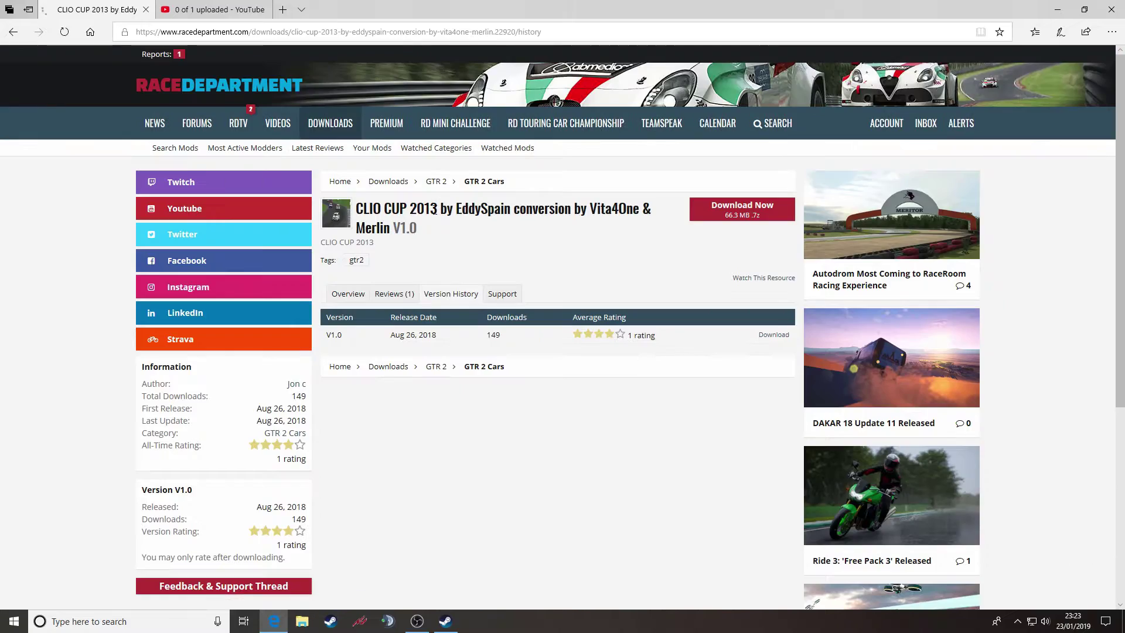
left_click(502, 293)
scroll(505, 299, "down", 4)
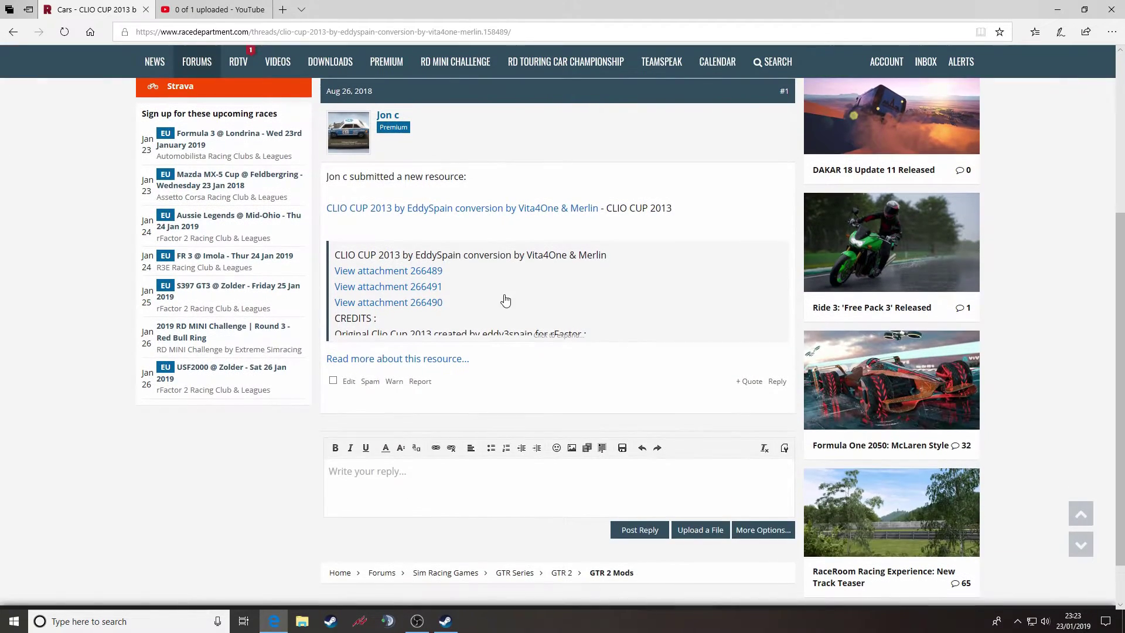
scroll(505, 300, "up", 2)
scroll(445, 364, "up", 3)
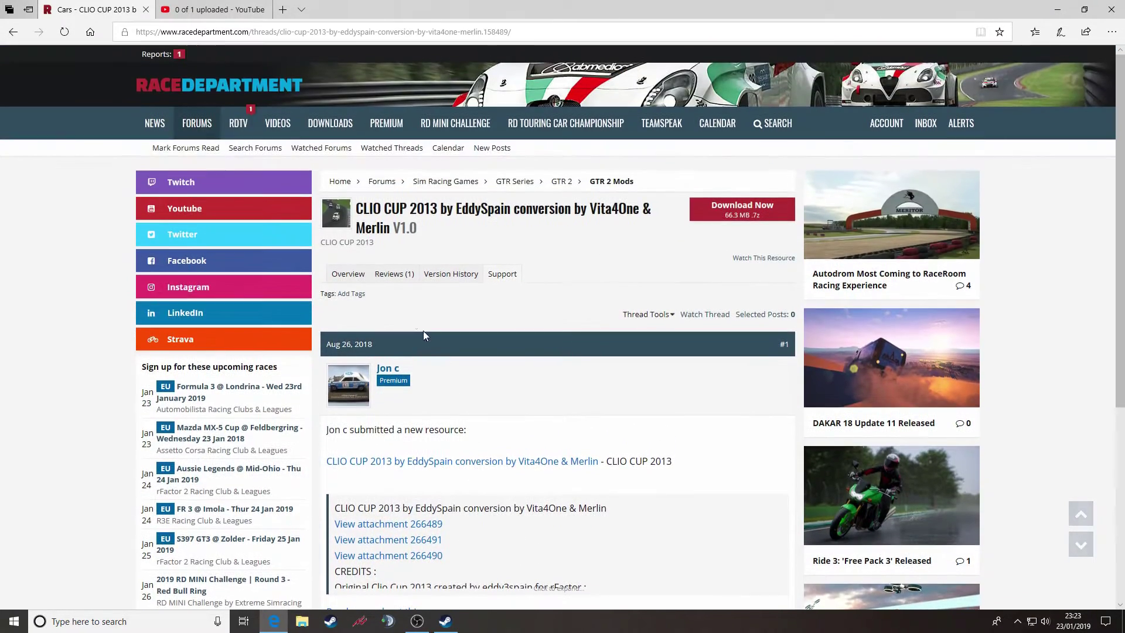
left_click(350, 274)
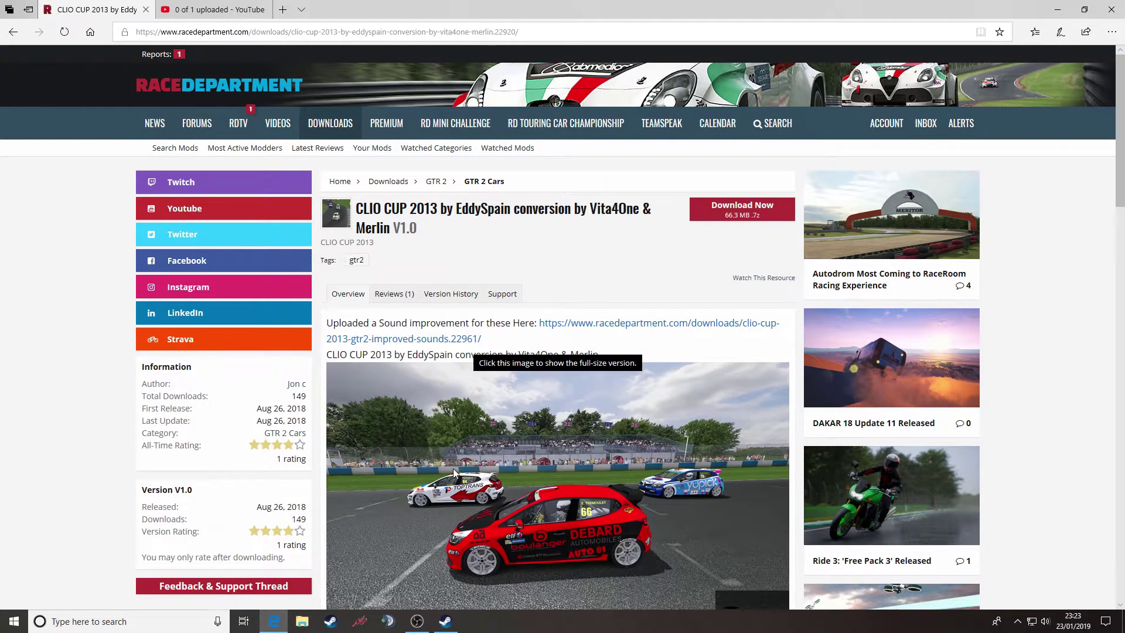
- Save the 66.3 MB CLIO CUP 2013 gtr2 v1.0.7z archive to the Desktop and open it in WinRAR
left_click(727, 215)
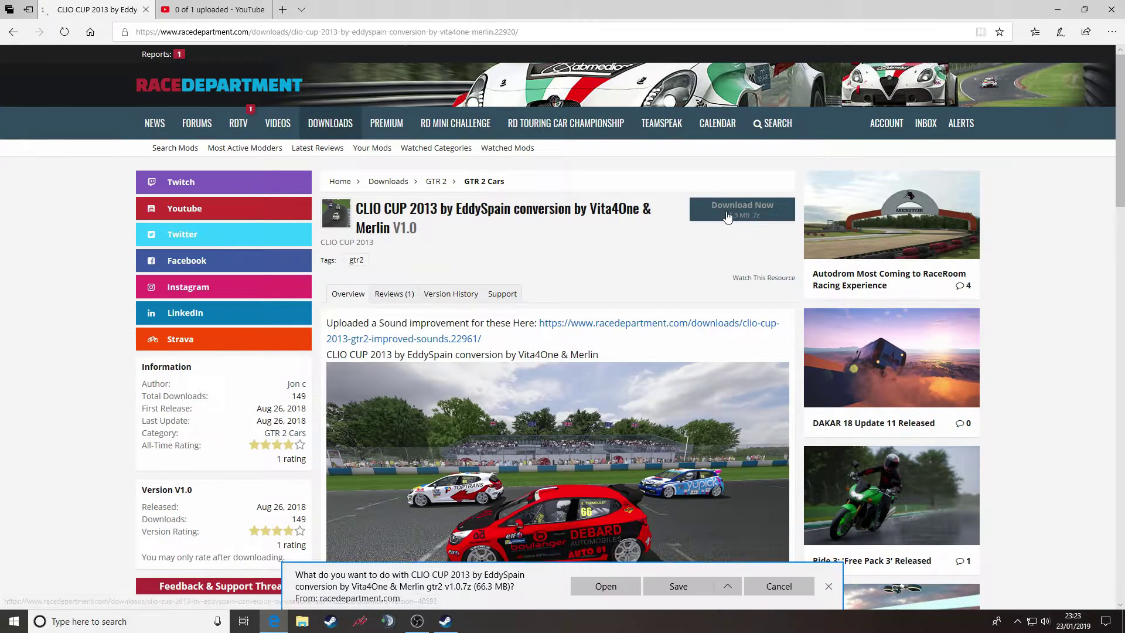
left_click(728, 585)
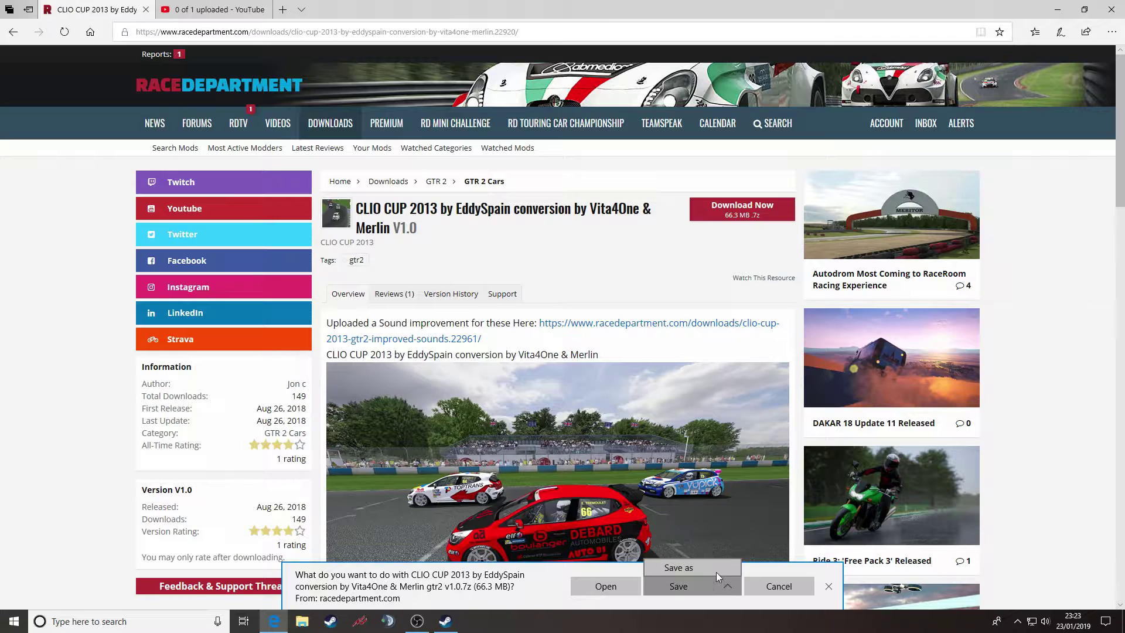
left_click(715, 572)
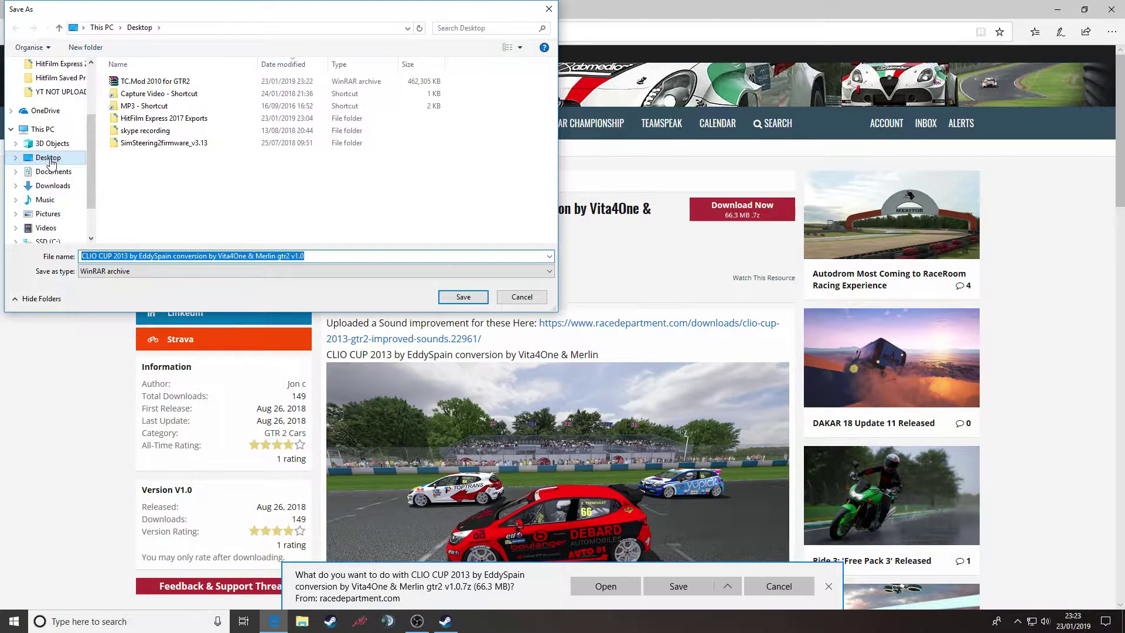
left_click(463, 296)
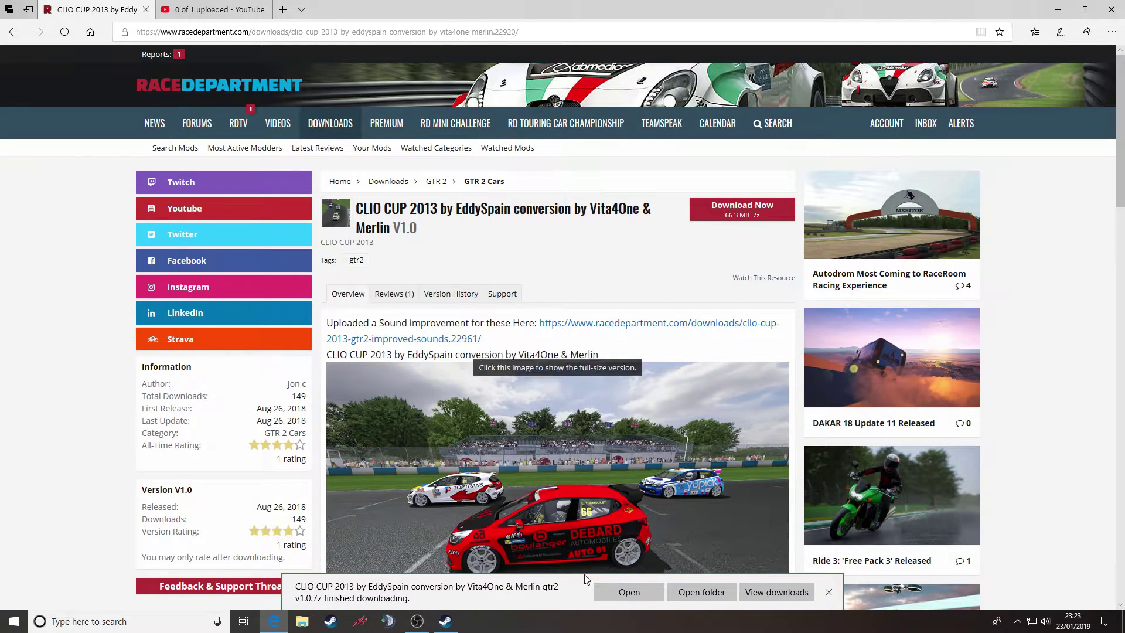
left_click(615, 593)
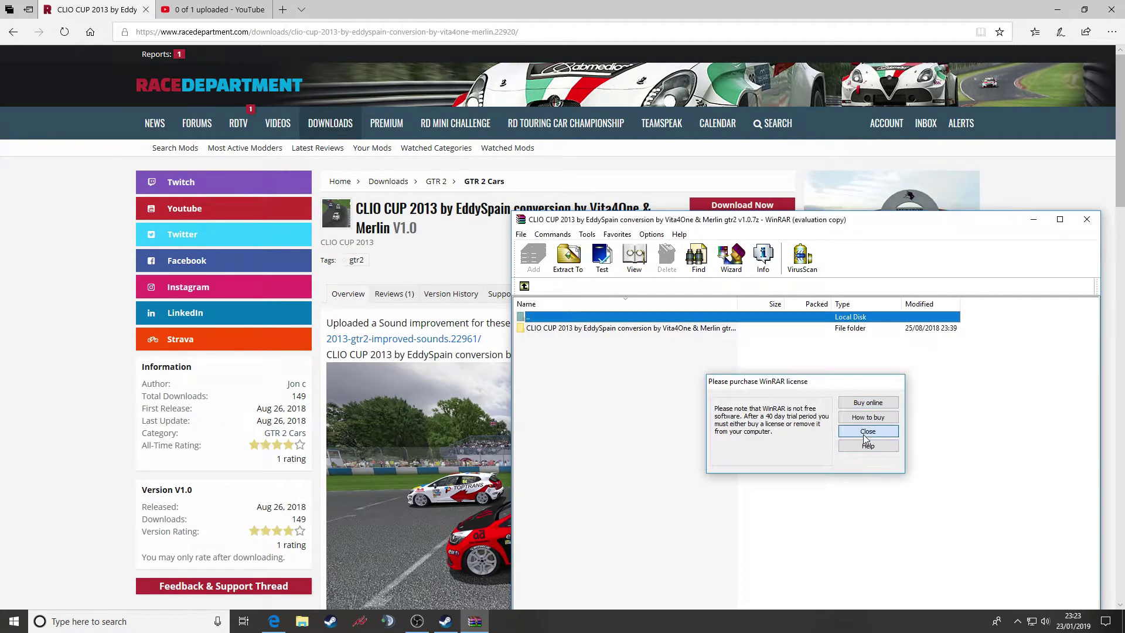
- Close WinRAR's licence purchase reminder and snap the CLIO CUP 2013 archive window to the right half
left_click(869, 437)
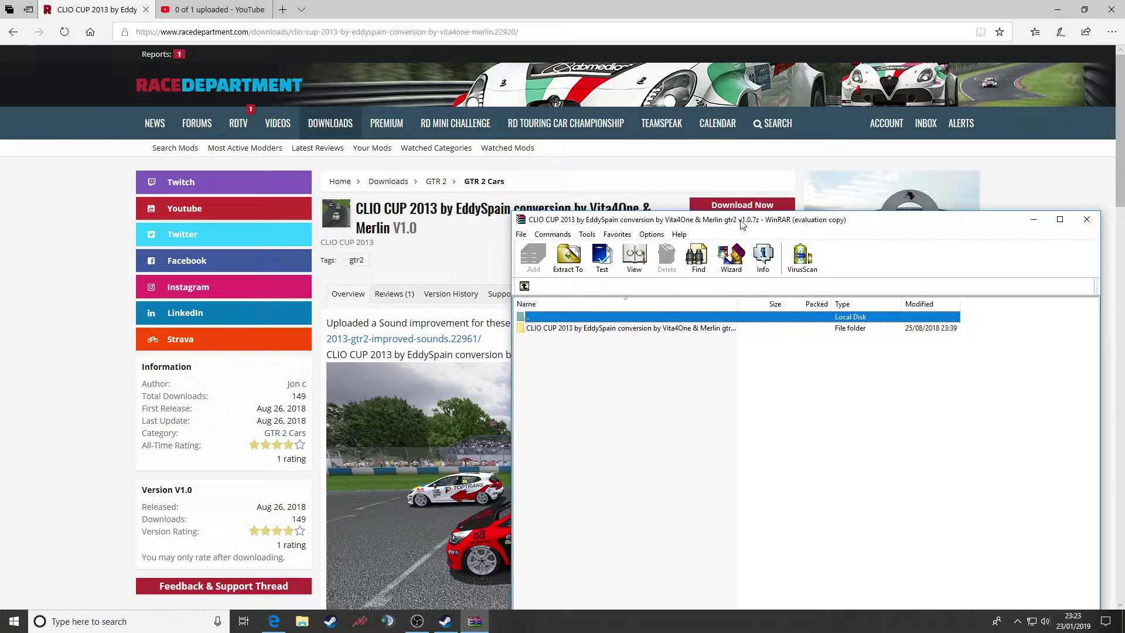
left_click_drag(742, 224, 1124, 147)
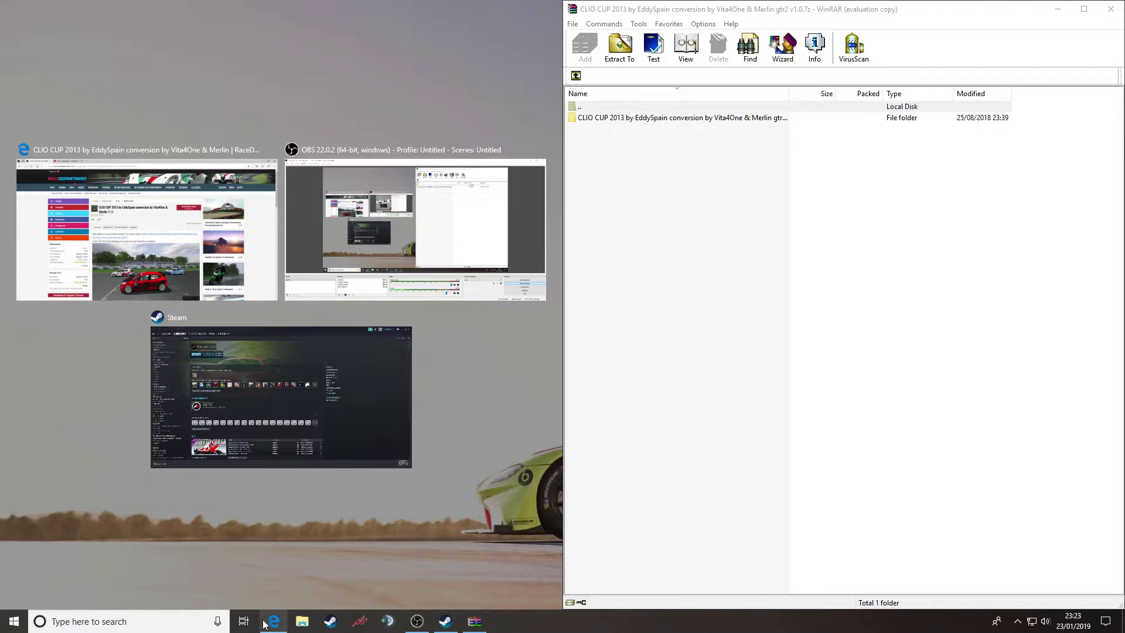
- Browse File Explorer to D:\New folder\steamapps\common\GTR 2 - FIA GT Racing Game and snap it left
left_click(314, 627)
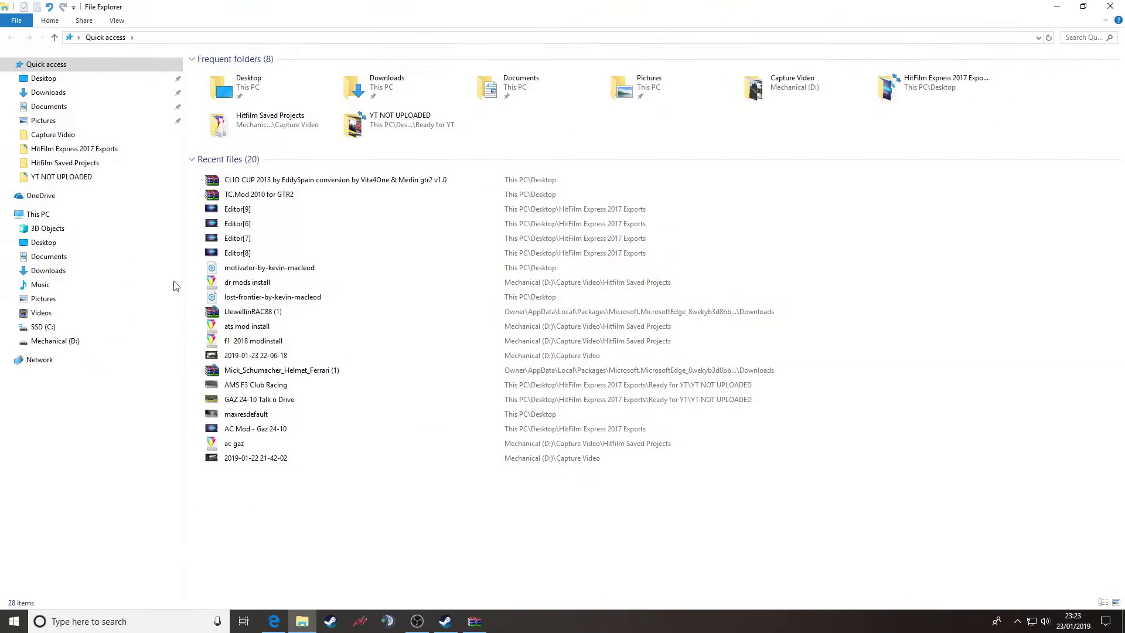
left_click(55, 343)
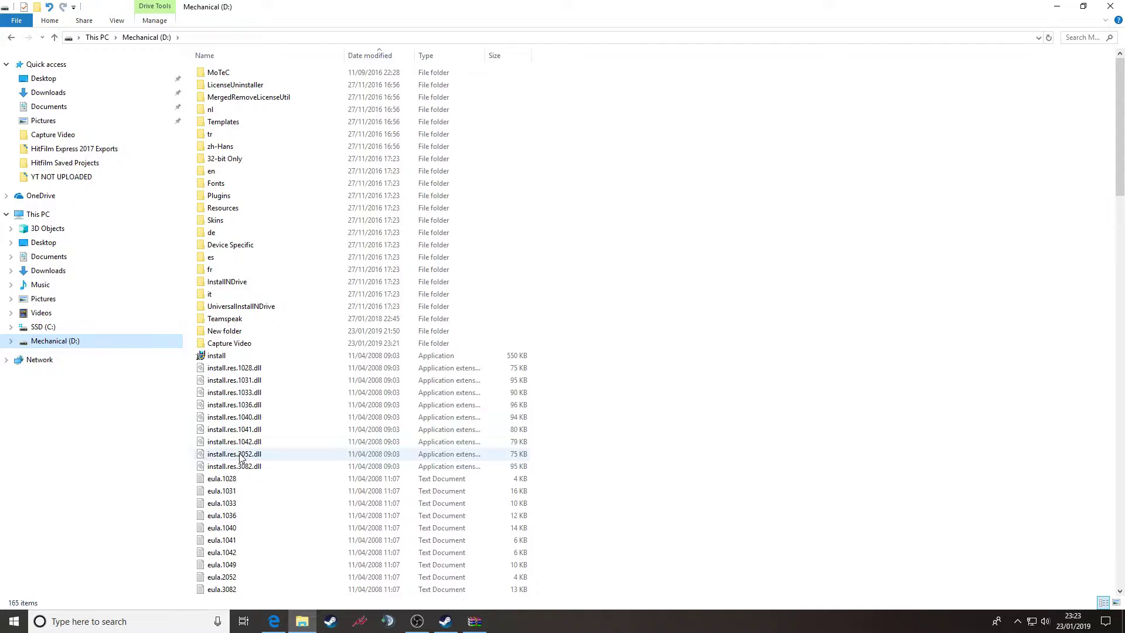
double_click(225, 331)
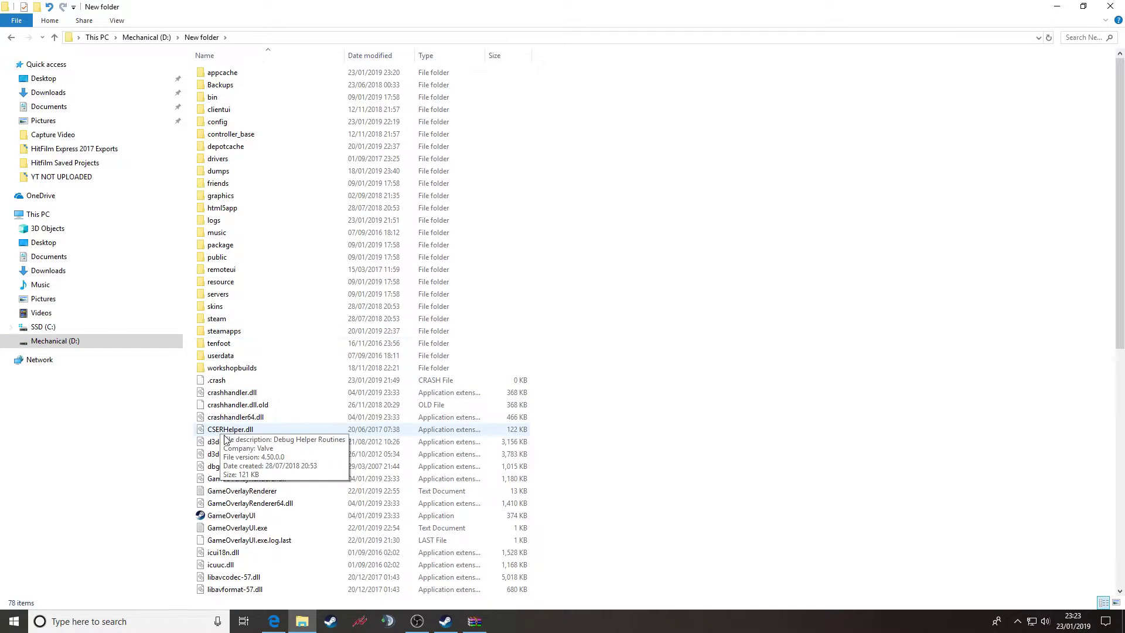
double_click(223, 357)
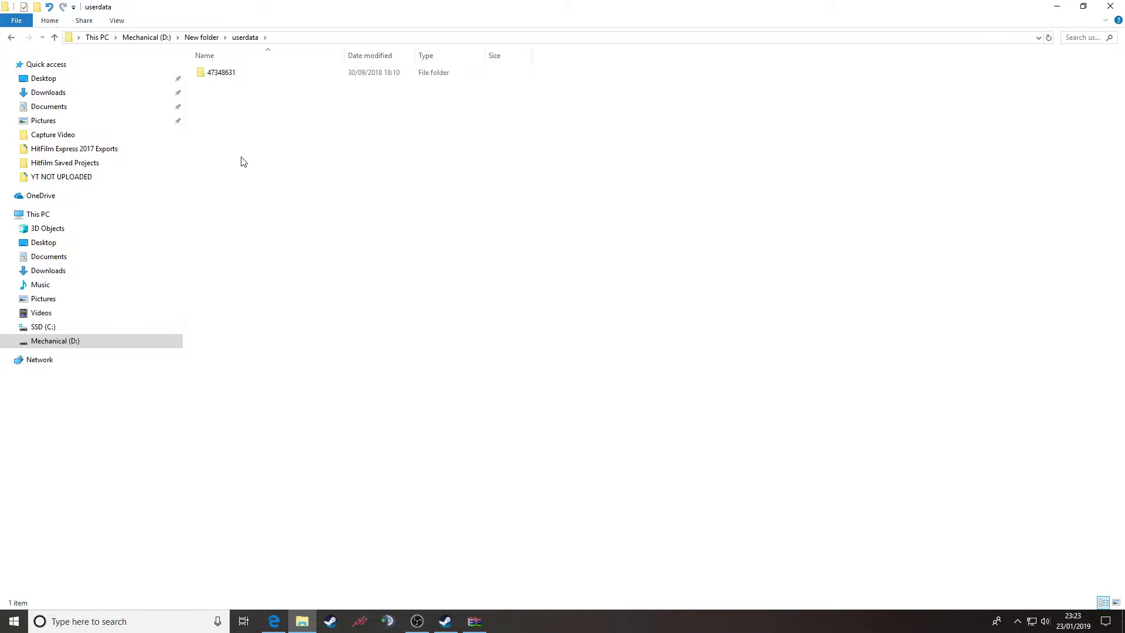
left_click(11, 39)
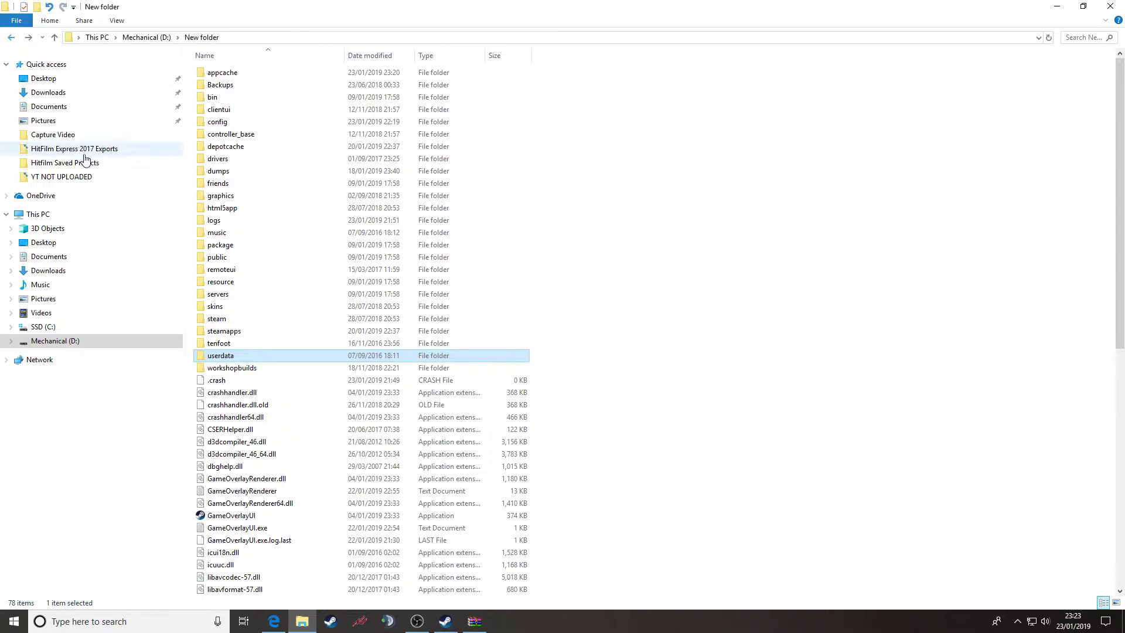
double_click(218, 336)
double_click(221, 72)
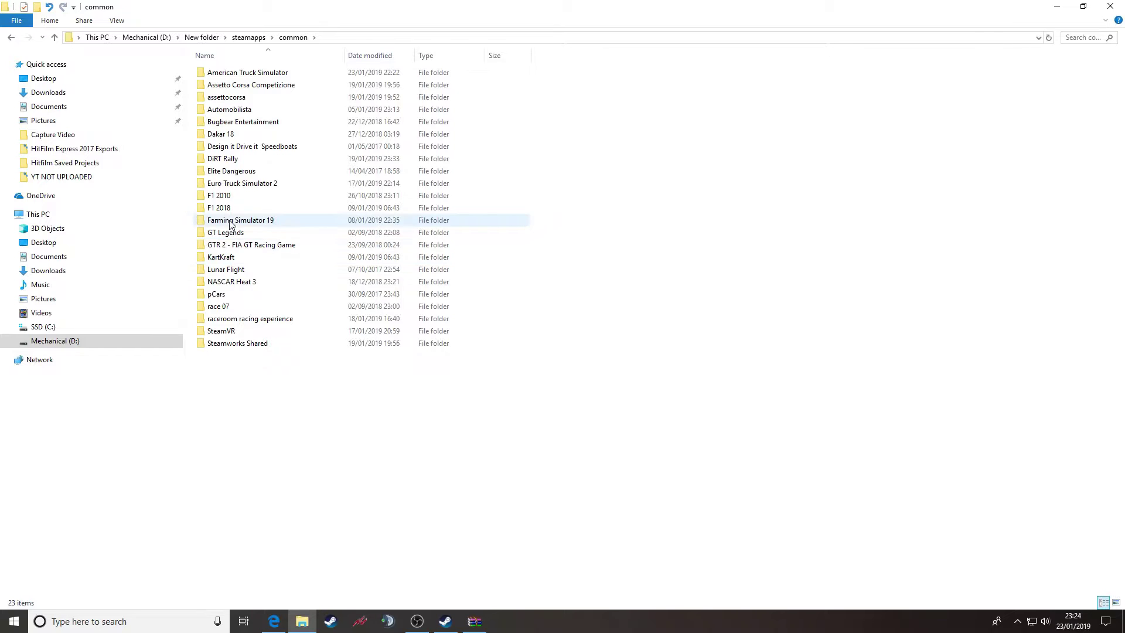
double_click(223, 246)
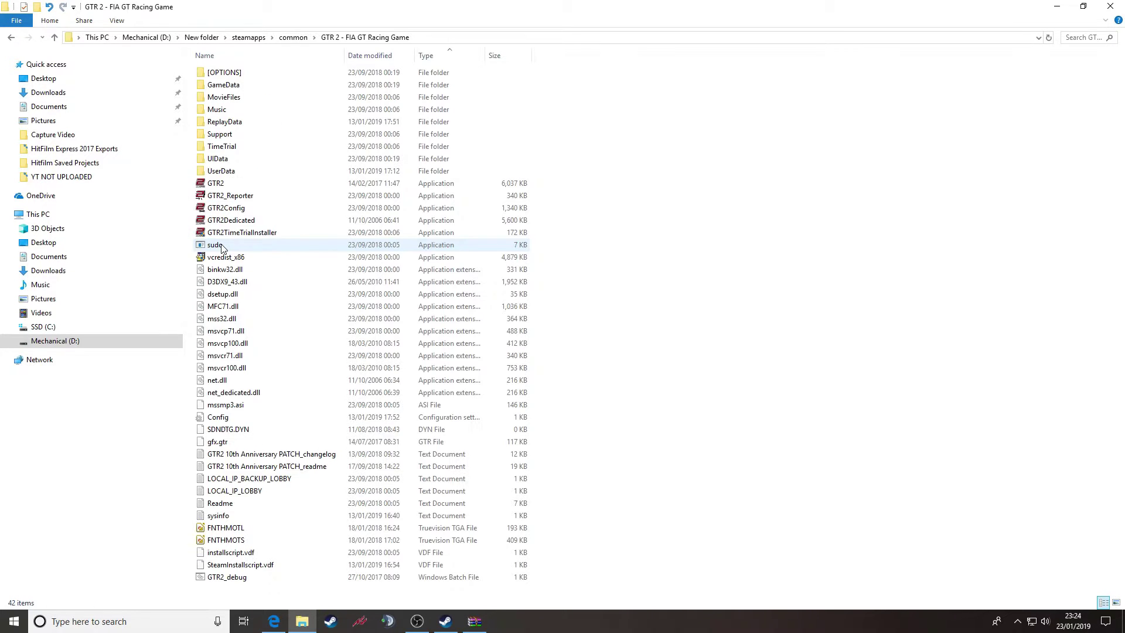
left_click_drag(649, 13, 1, 100)
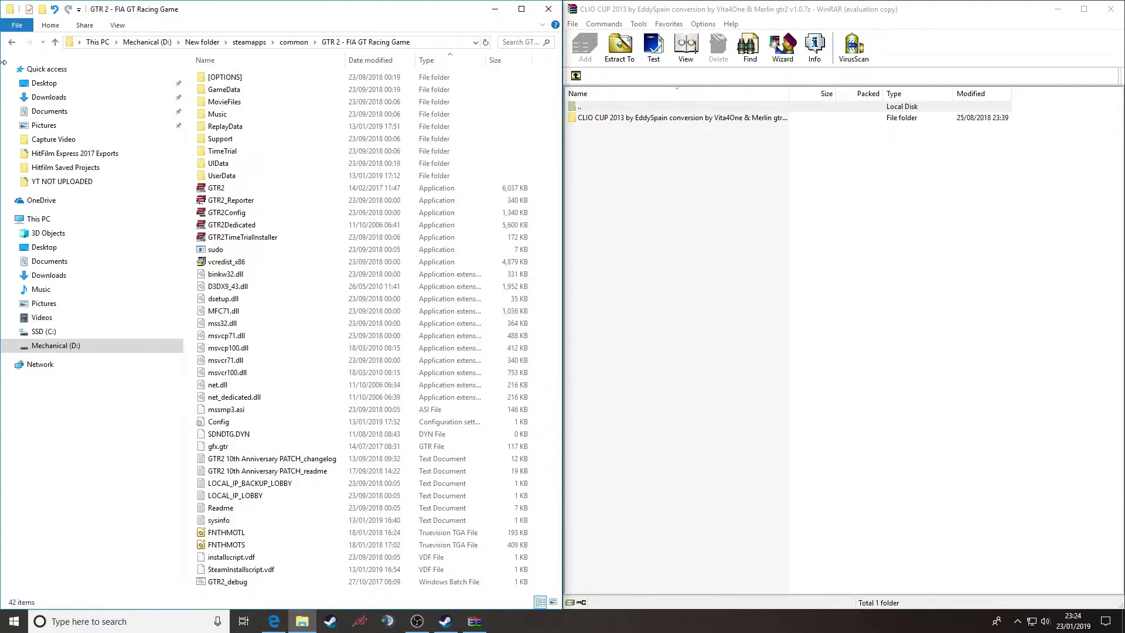
- Browse the archive to CLIO CUP\GTR2 and drag its GameData folder into the GTR 2 game folder
double_click(630, 119)
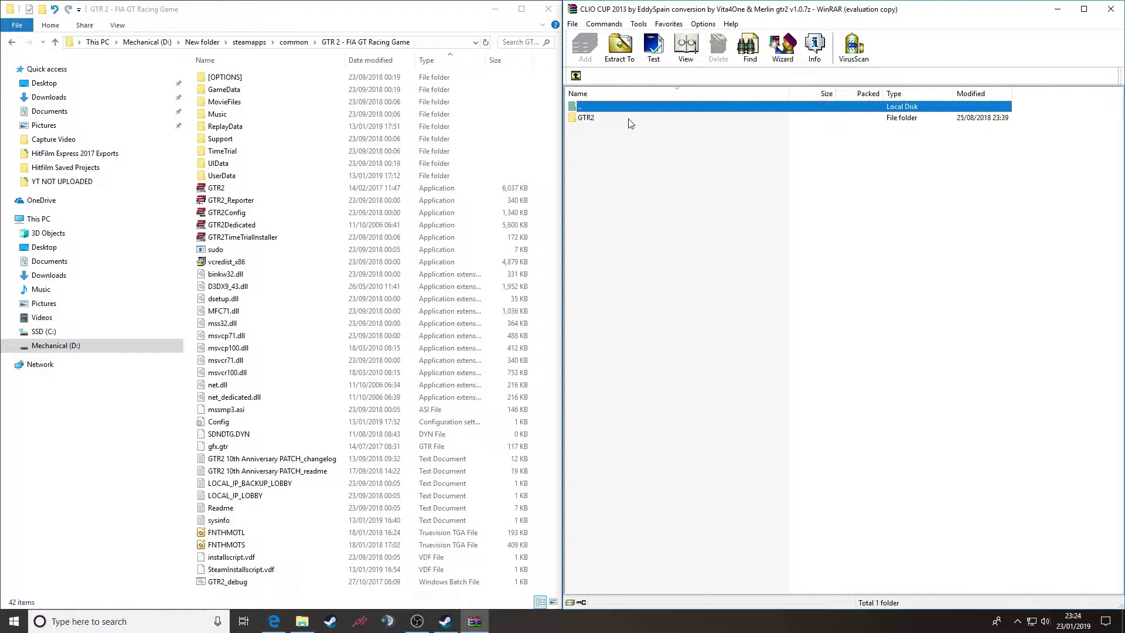
left_click(586, 120)
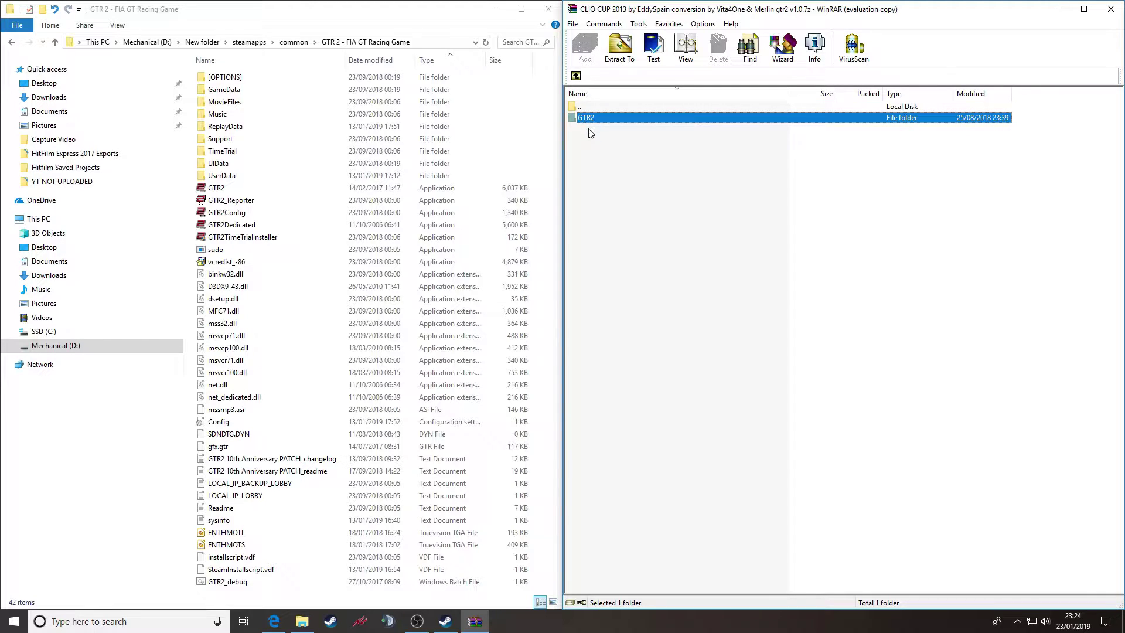
left_click(297, 47)
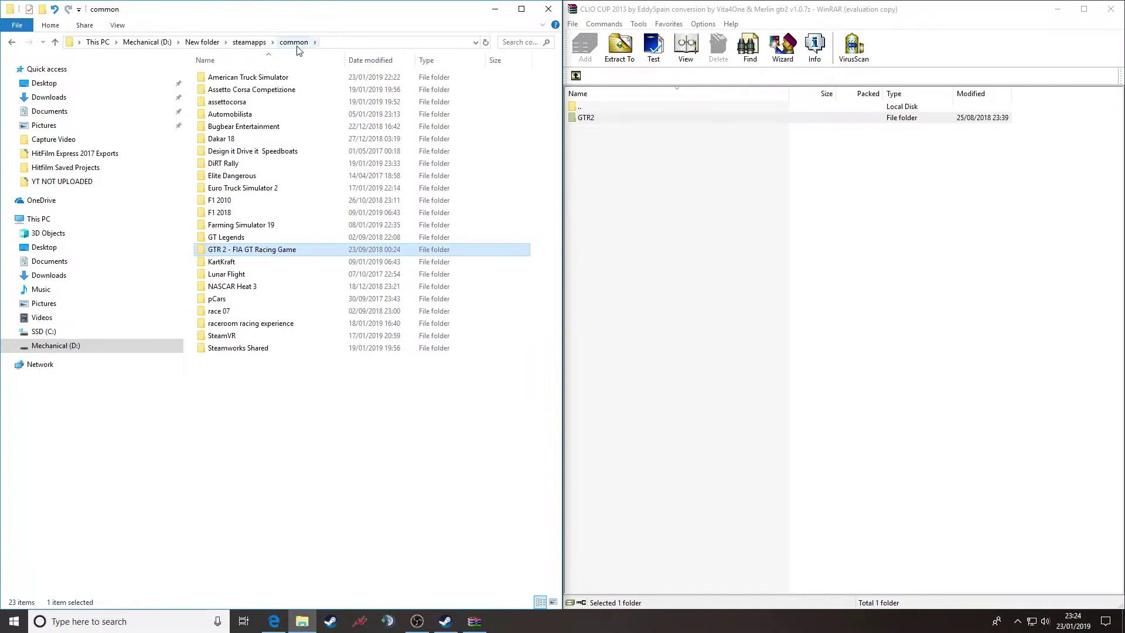
double_click(251, 250)
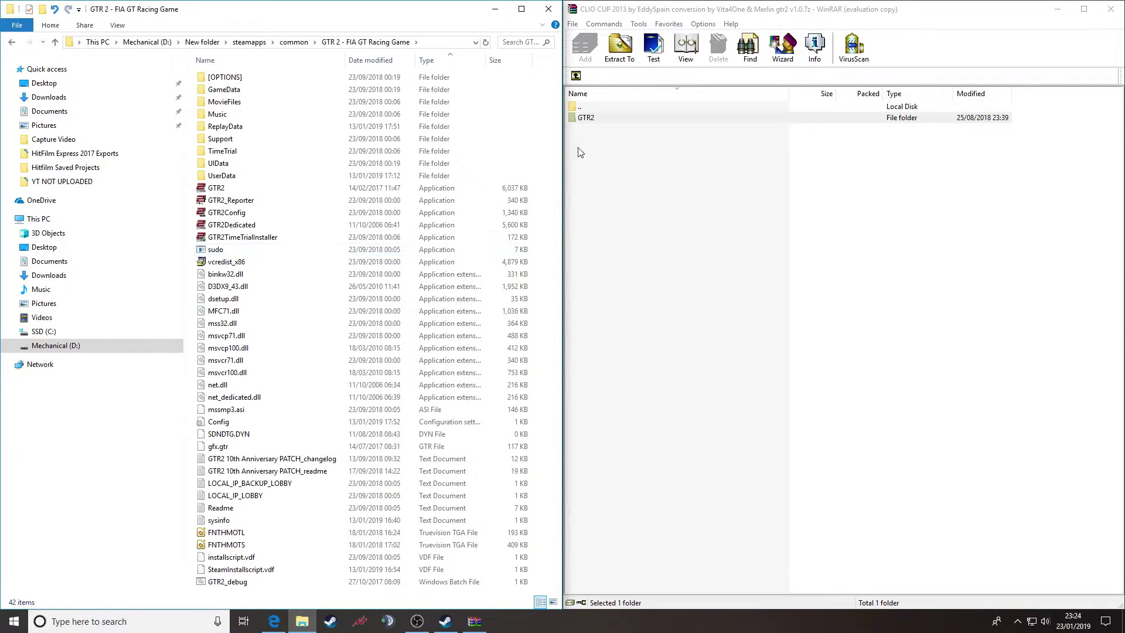
double_click(586, 118)
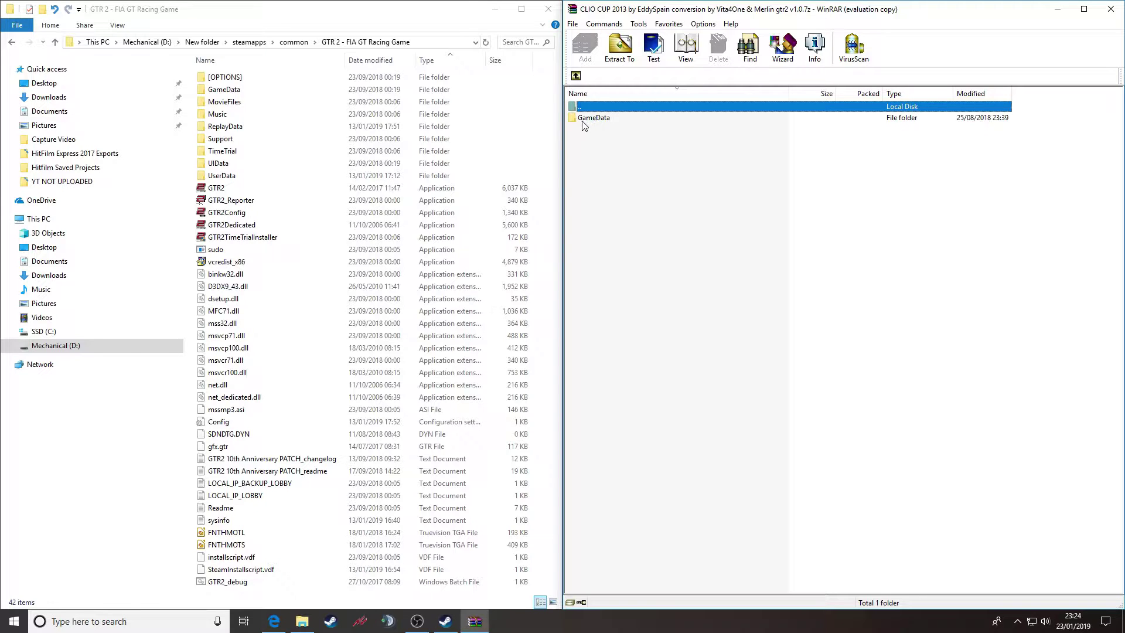
left_click(584, 120)
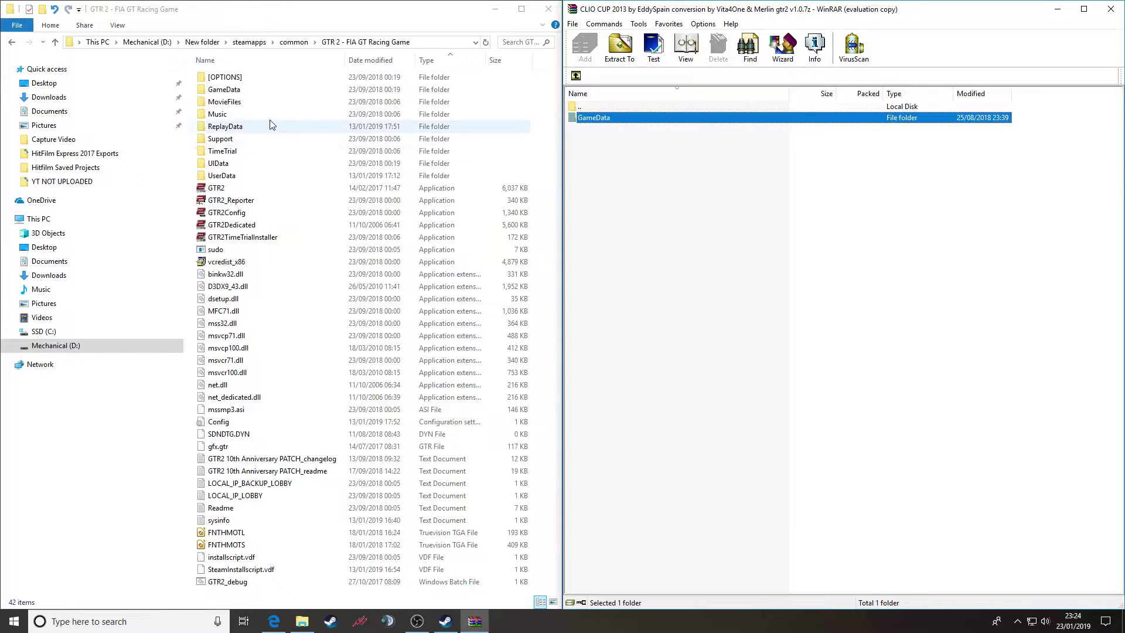
left_click(228, 89)
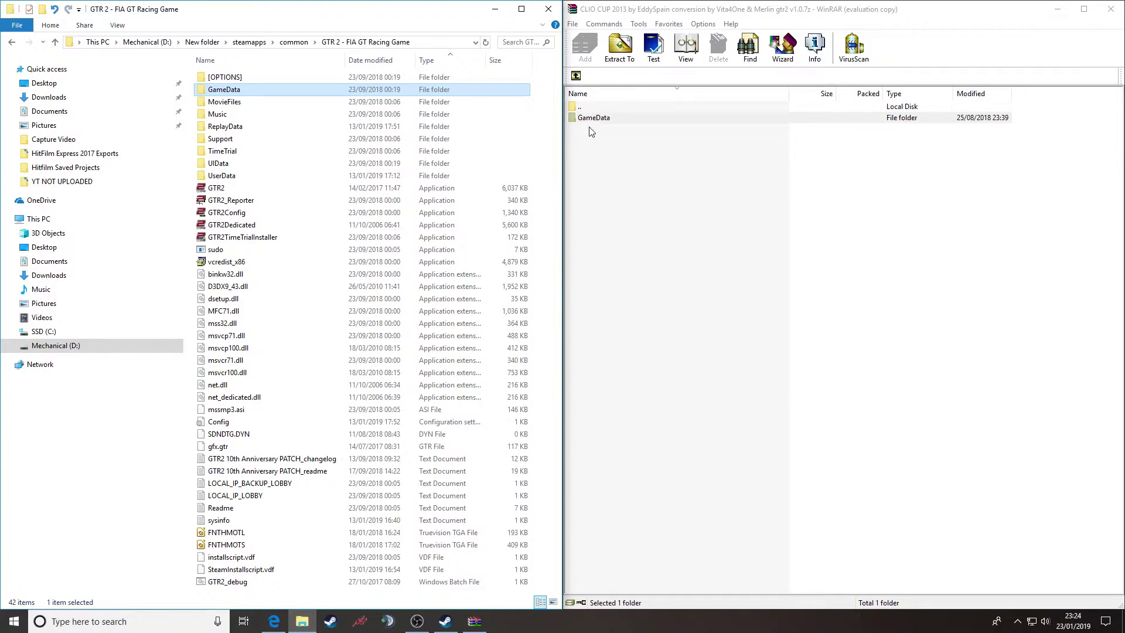
left_click_drag(588, 123, 189, 406)
- Inspect the archive's GameData folder, looking at its Teams and Sounds subfolders
double_click(595, 119)
left_click(593, 119)
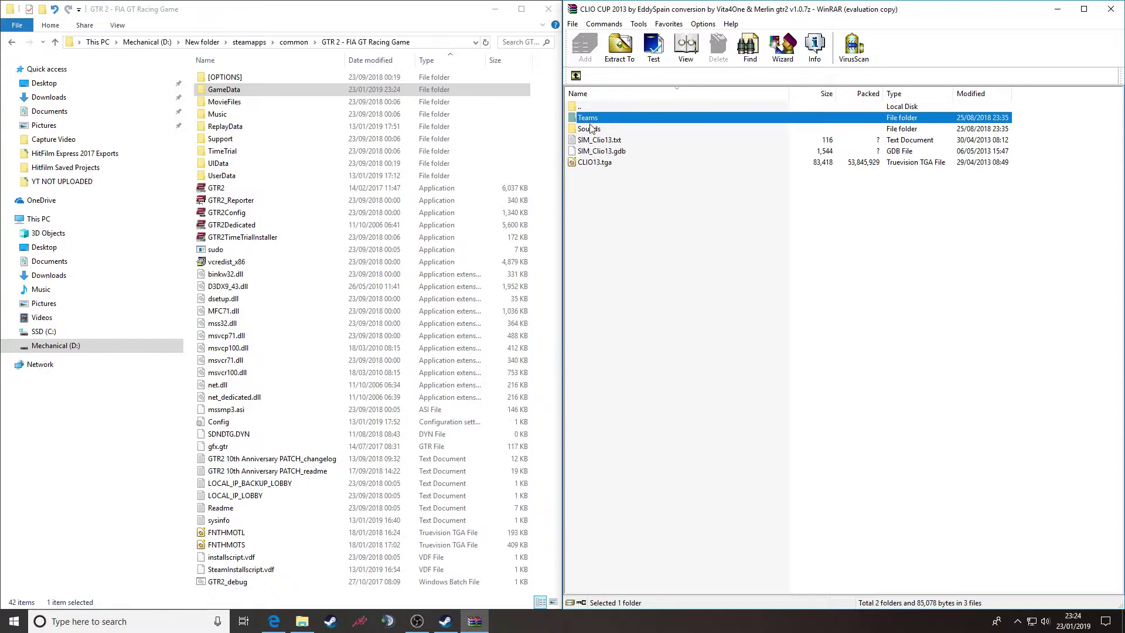
left_click(589, 130)
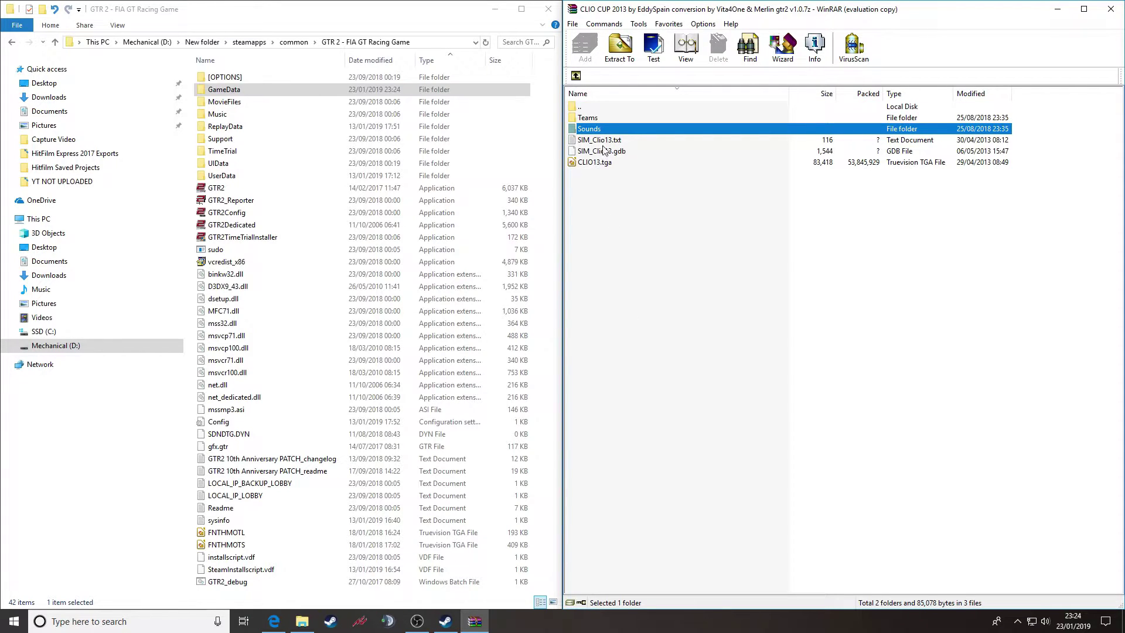
key("BackSpace")
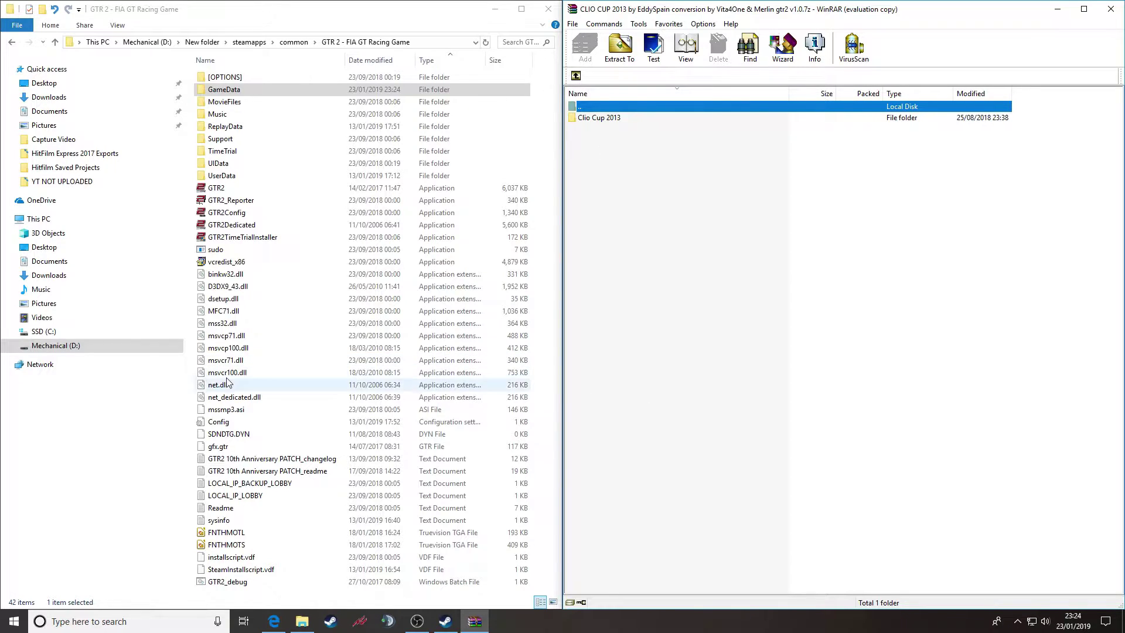
- Open the game's GameData\Teams folder and find the new Clio Cup 2013 folder among 249 items
left_click(223, 93)
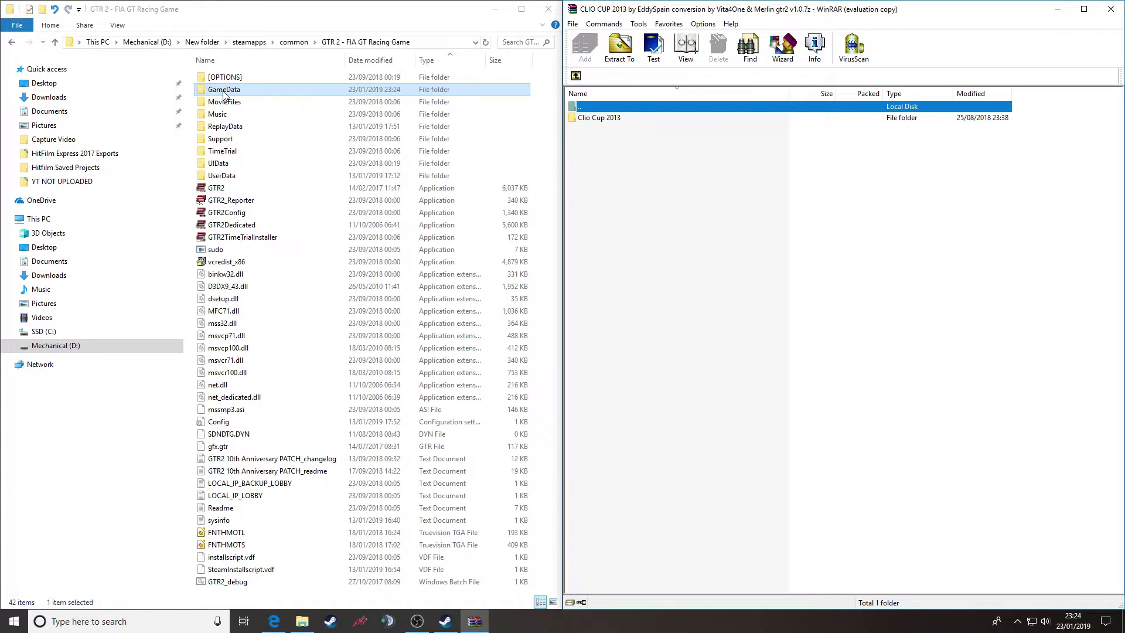
double_click(223, 92)
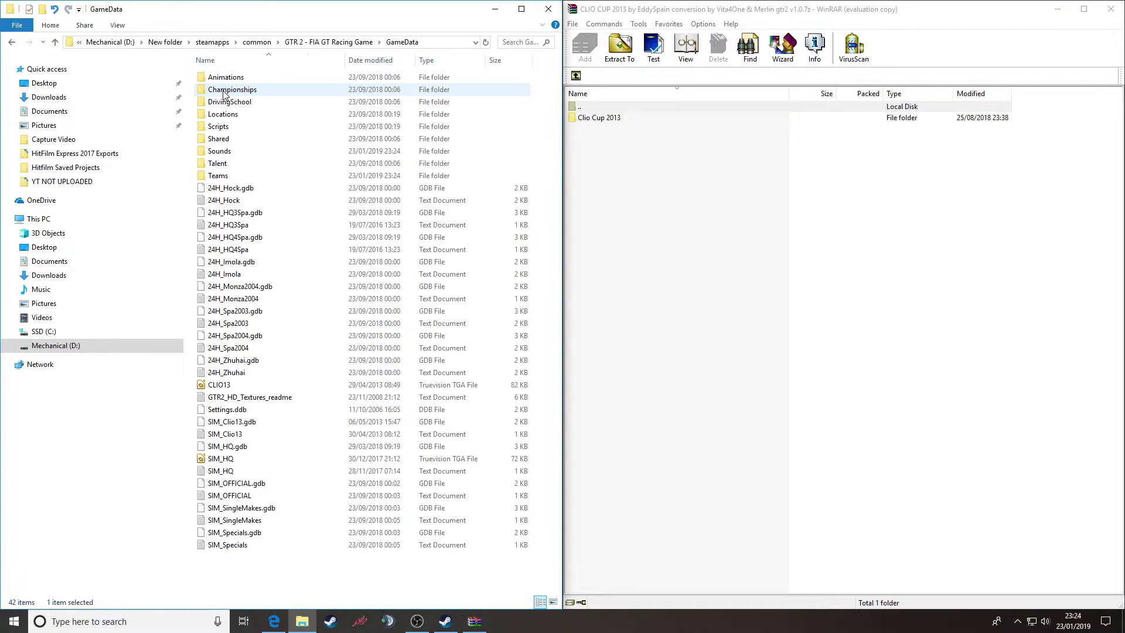
double_click(219, 175)
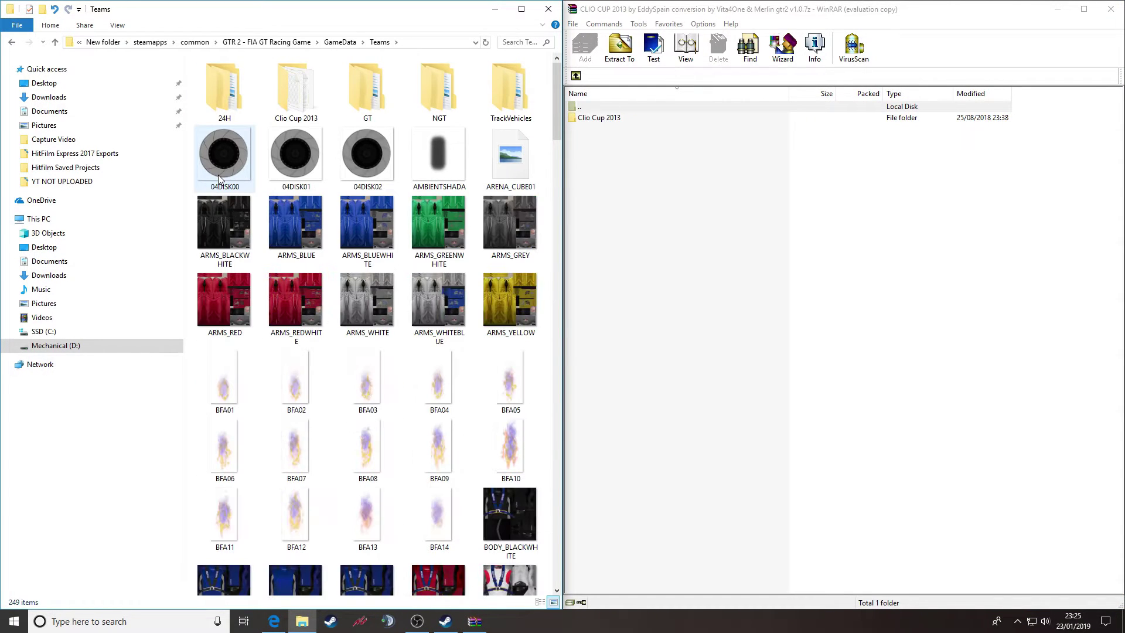
left_click(293, 101)
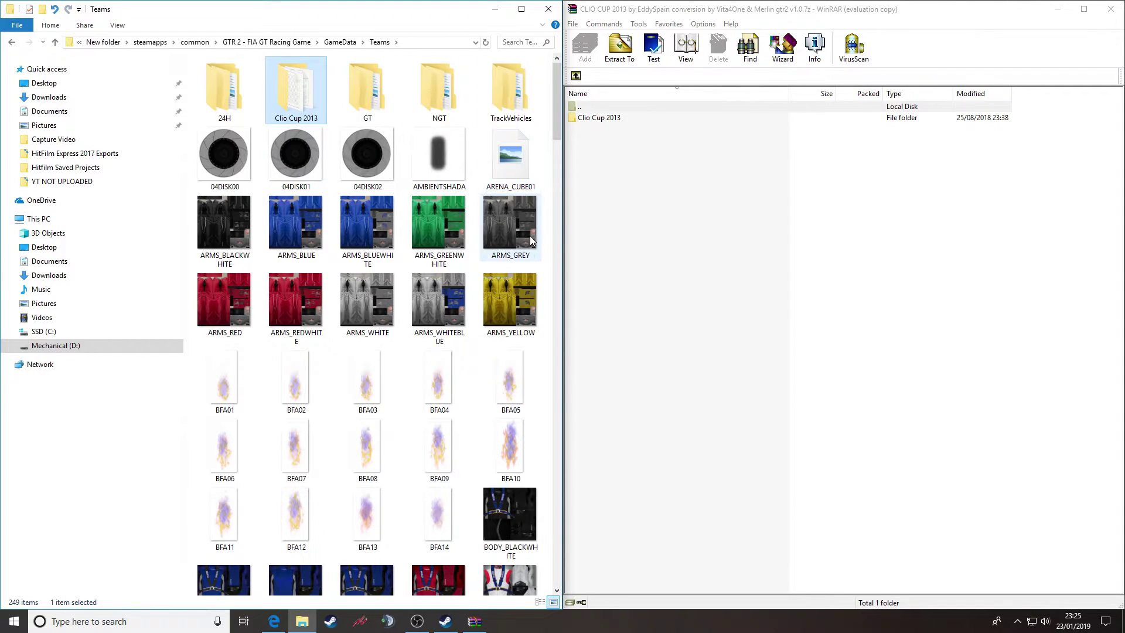
mouse_move(493, 392)
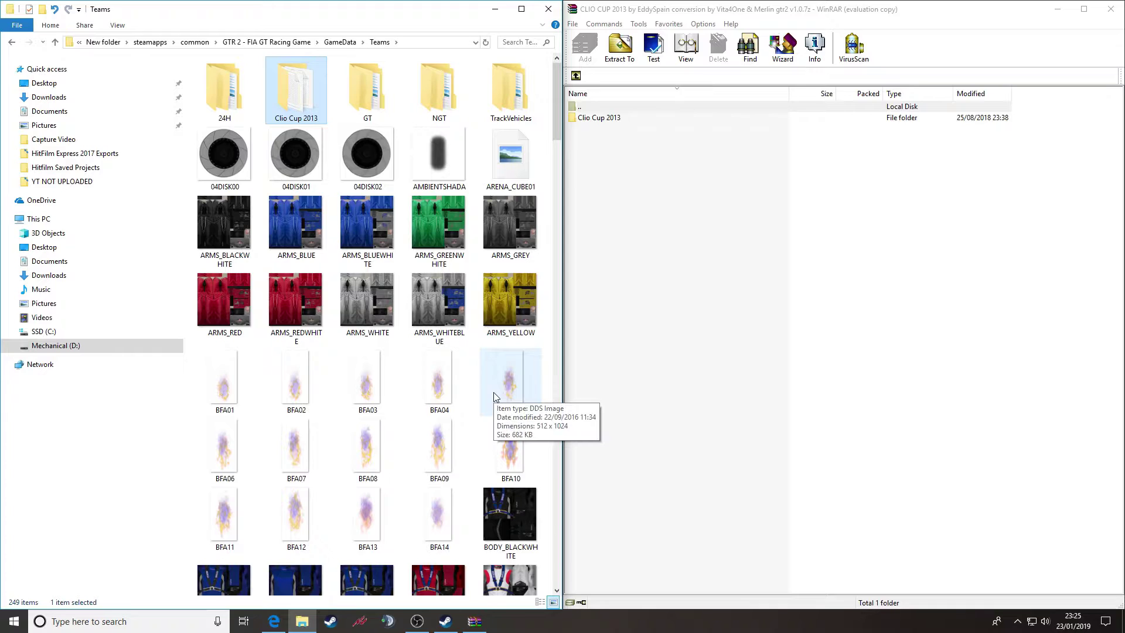
left_click(608, 122)
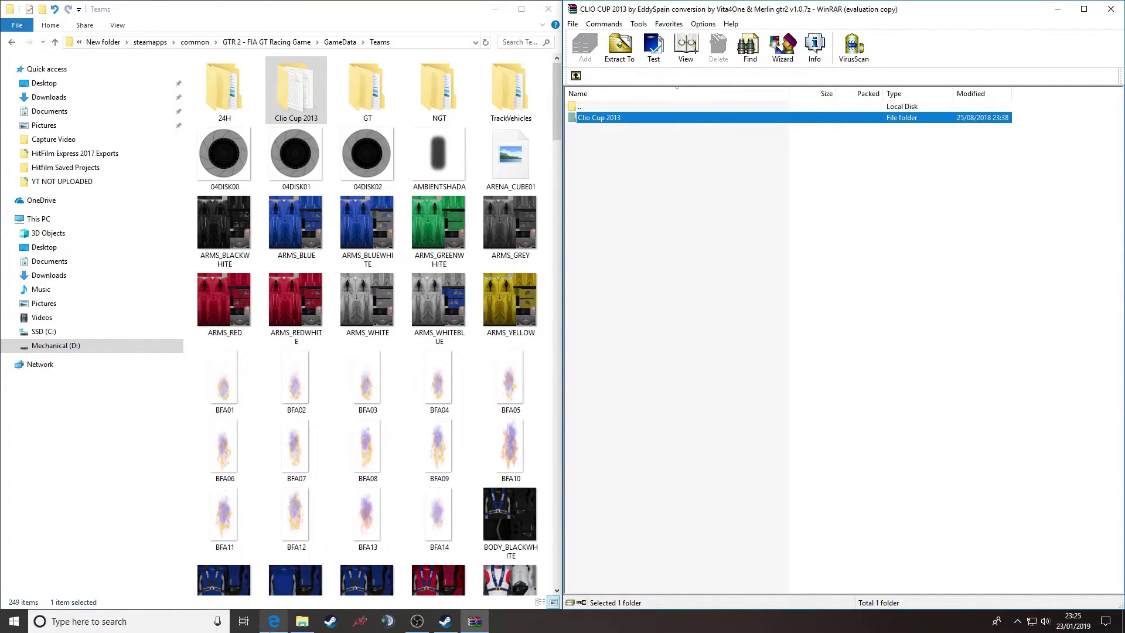
- Return to the CLIO CUP 2013 page, start a five-star rating but cancel it, and review the 4-star review
left_click(274, 622)
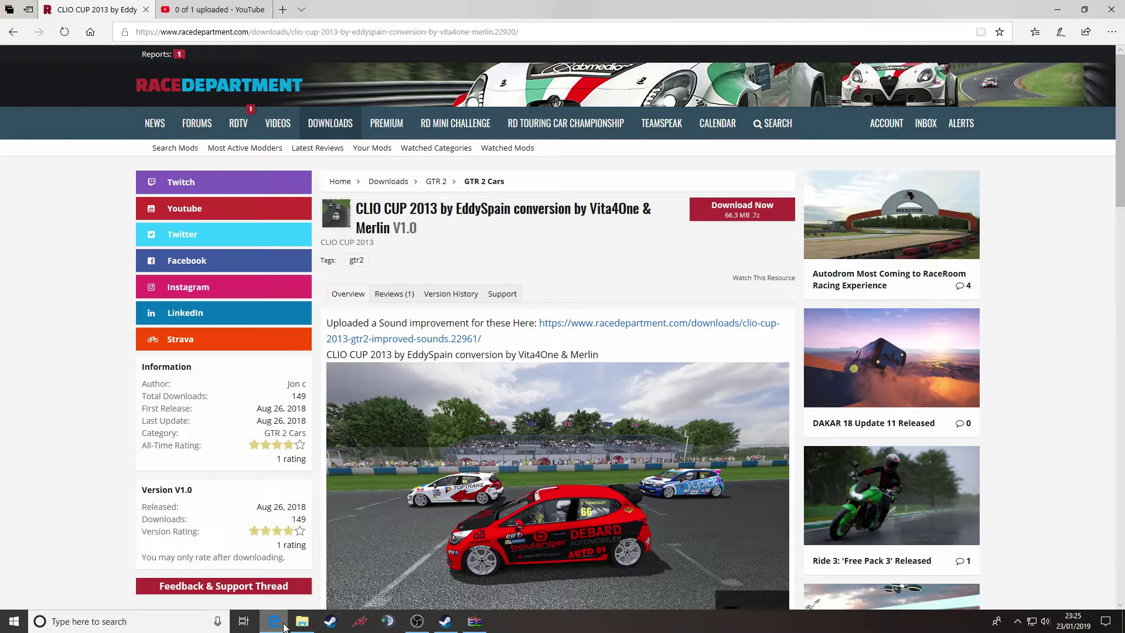
scroll(427, 528, "down", 20)
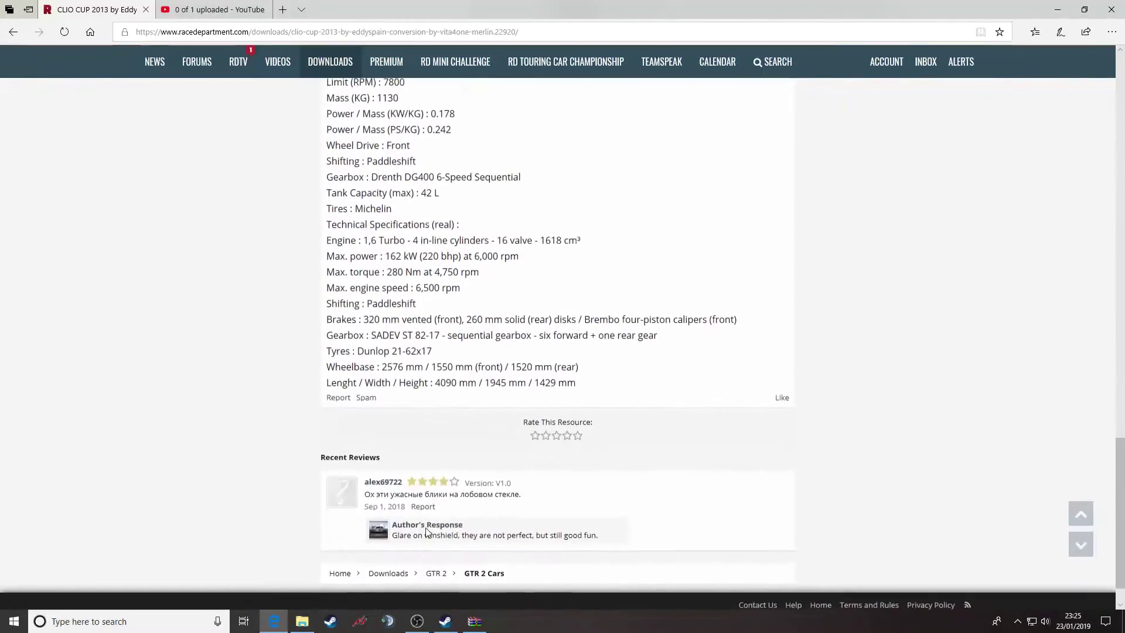
scroll(426, 532, "down", 1)
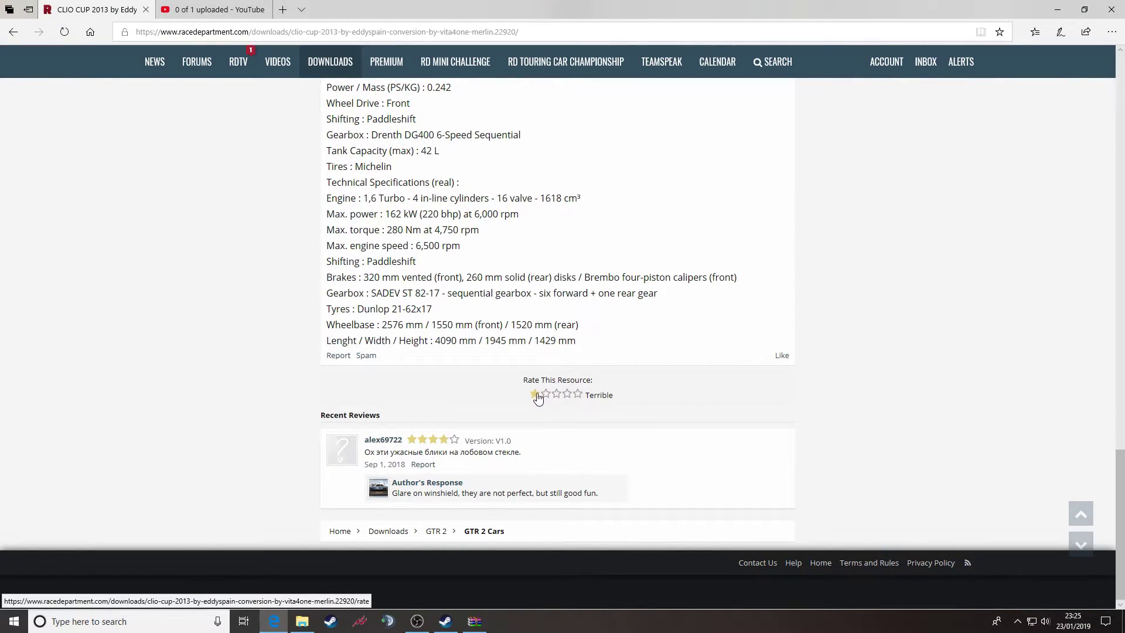
left_click(578, 394)
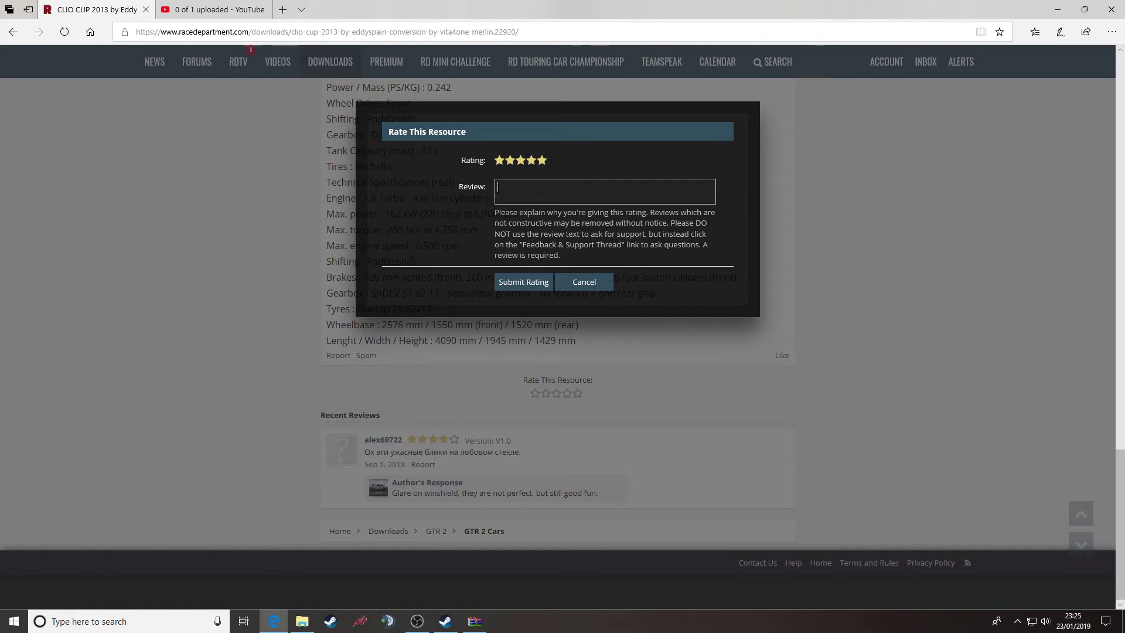
left_click(592, 292)
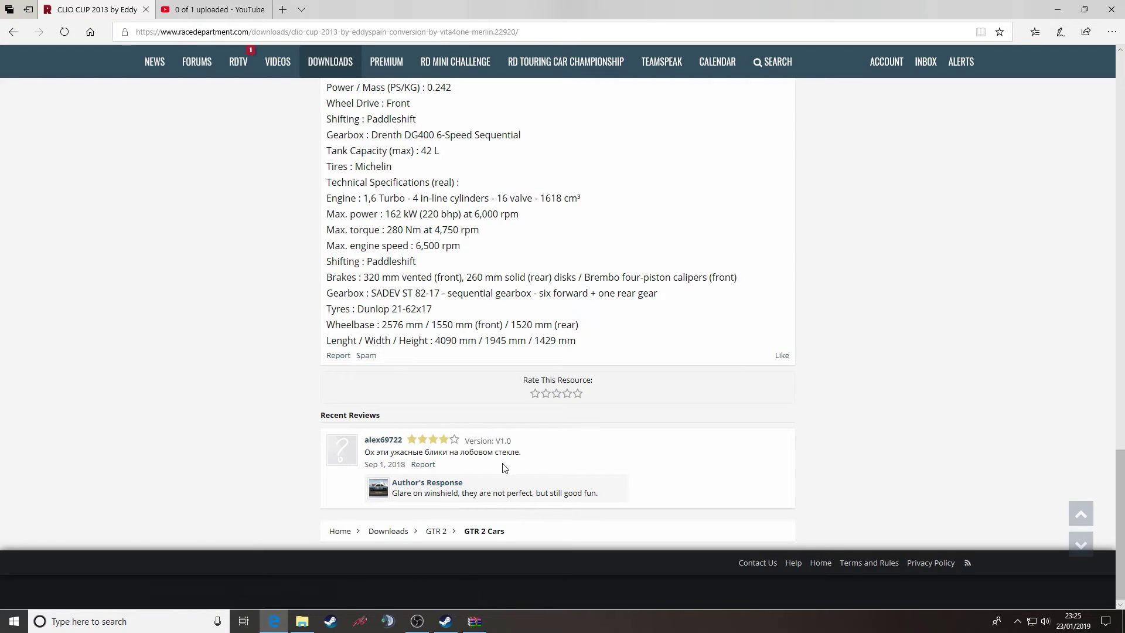
mouse_move(365, 452)
left_mouse_down()
mouse_move(529, 457)
mouse_move(369, 469)
mouse_move(371, 458)
left_mouse_up()
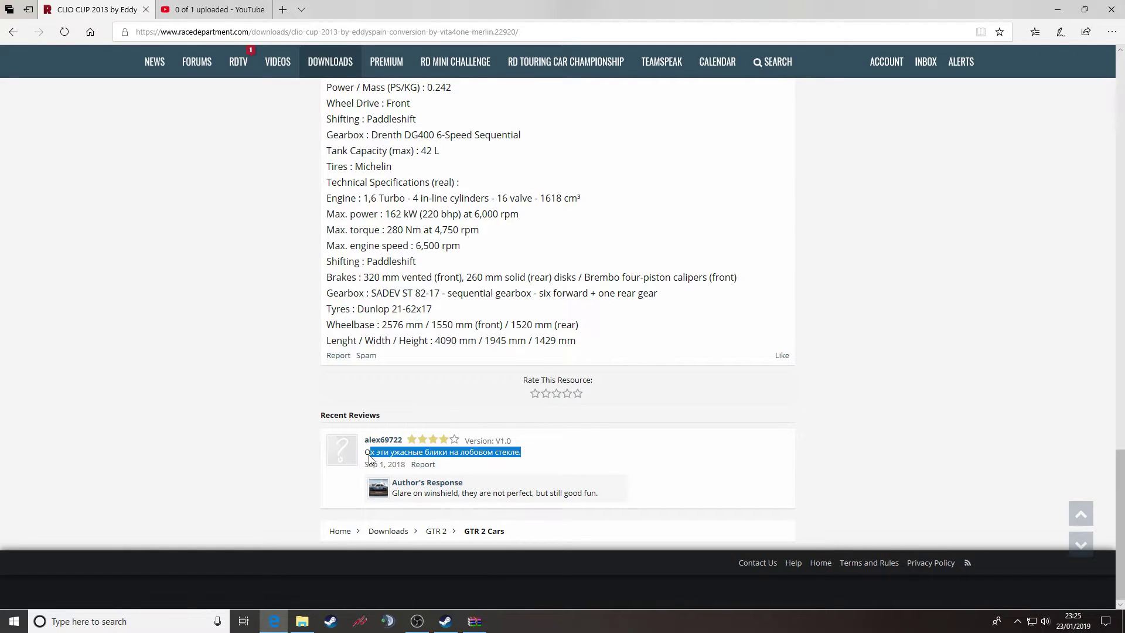
left_click(538, 470)
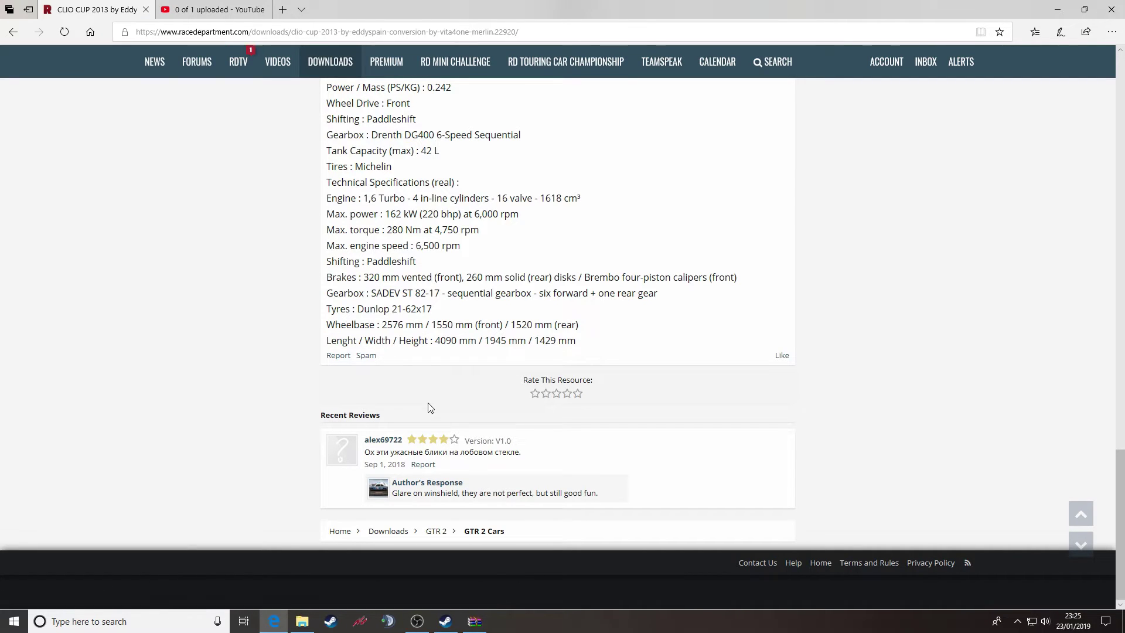
- Move File Explorer from Teams back up to the GTR 2 game folder
left_click(301, 621)
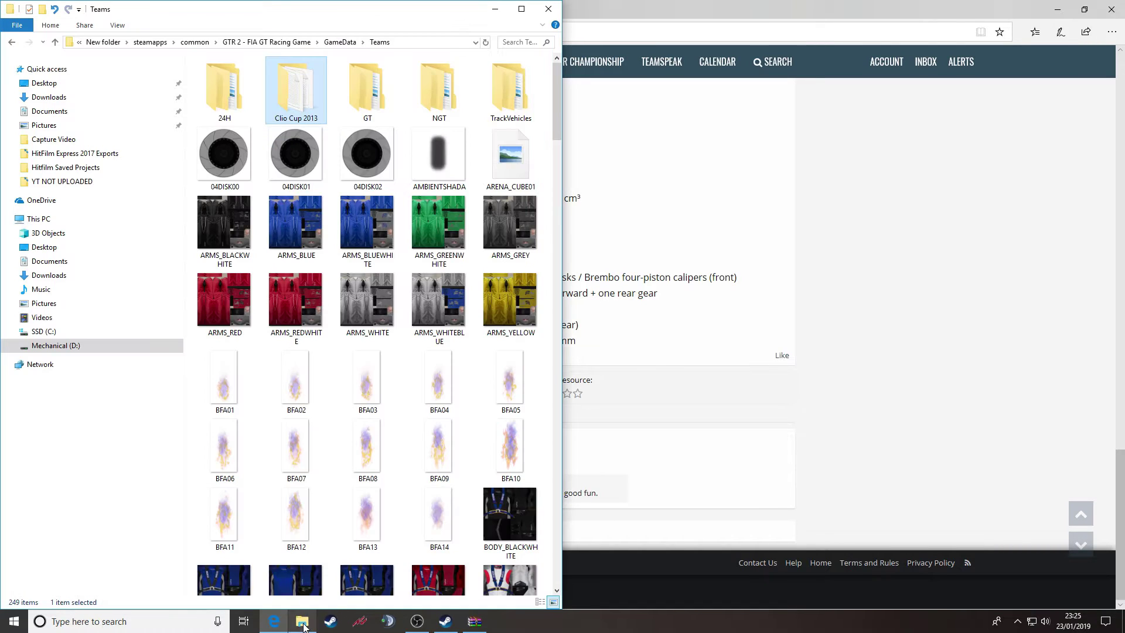
left_click(11, 42)
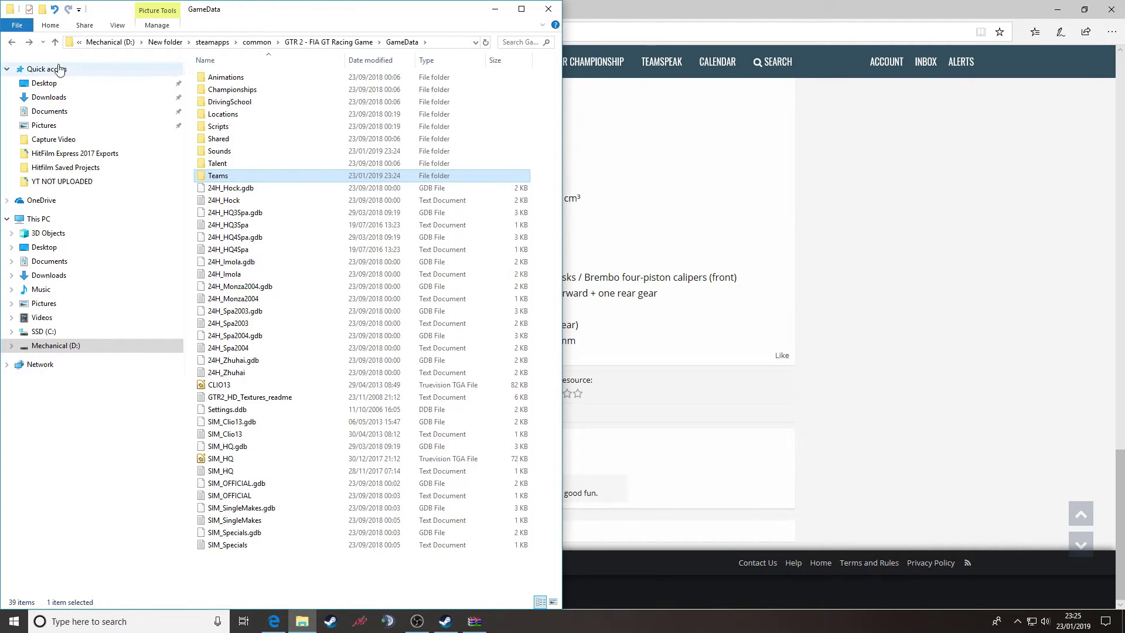
left_click(13, 44)
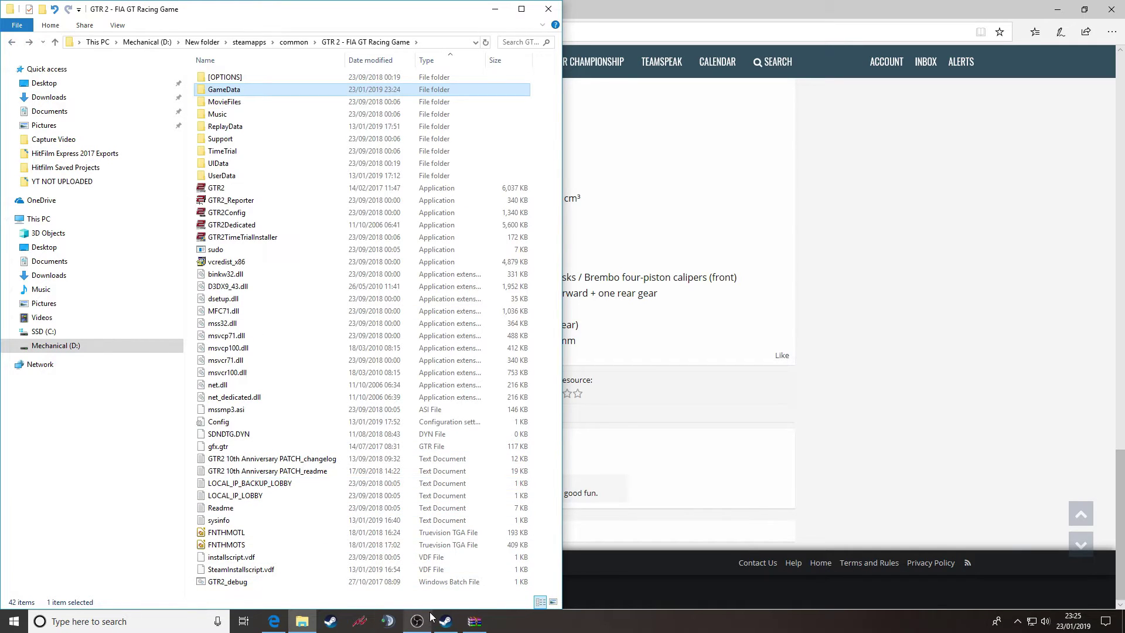
- In the WinRAR archive, browse back to the level showing the GameData folder
left_click(473, 622)
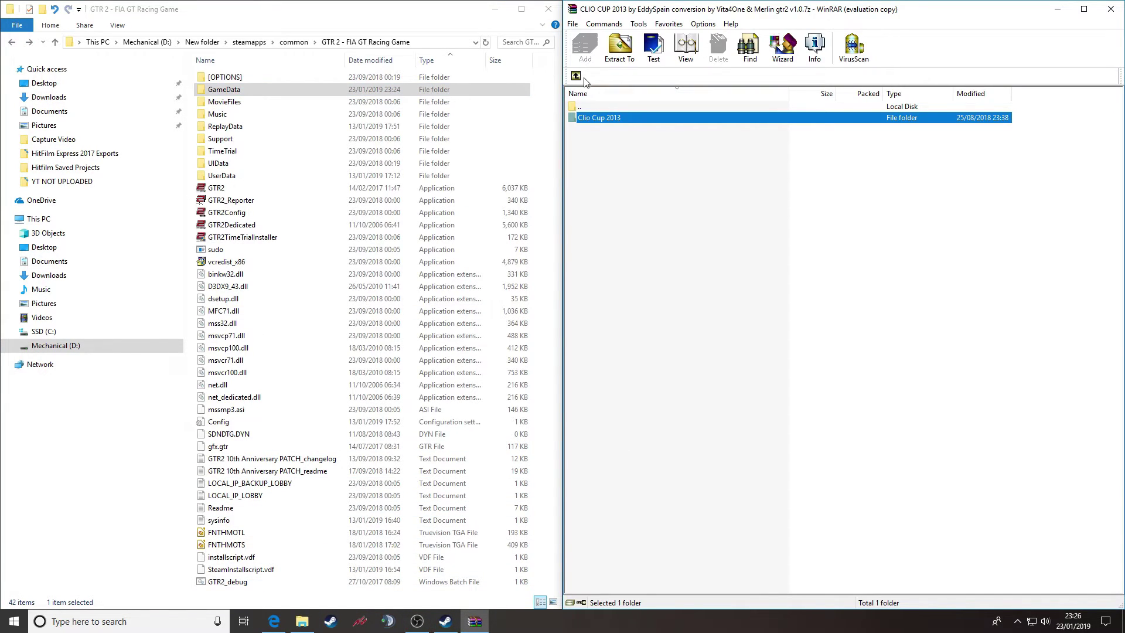
key("Return")
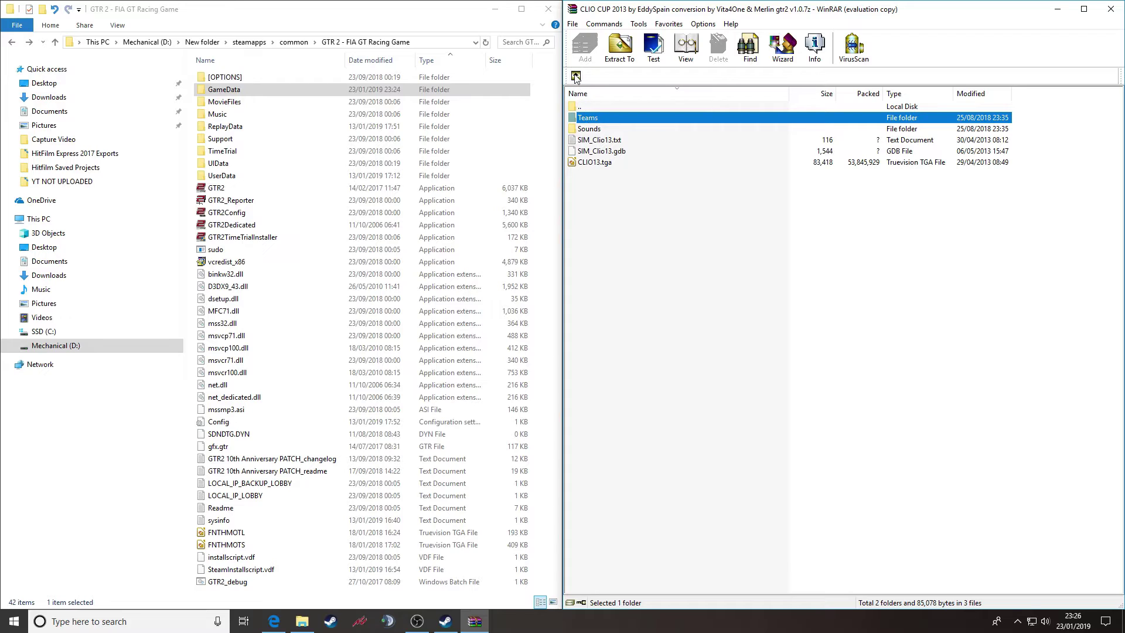
left_click(575, 75)
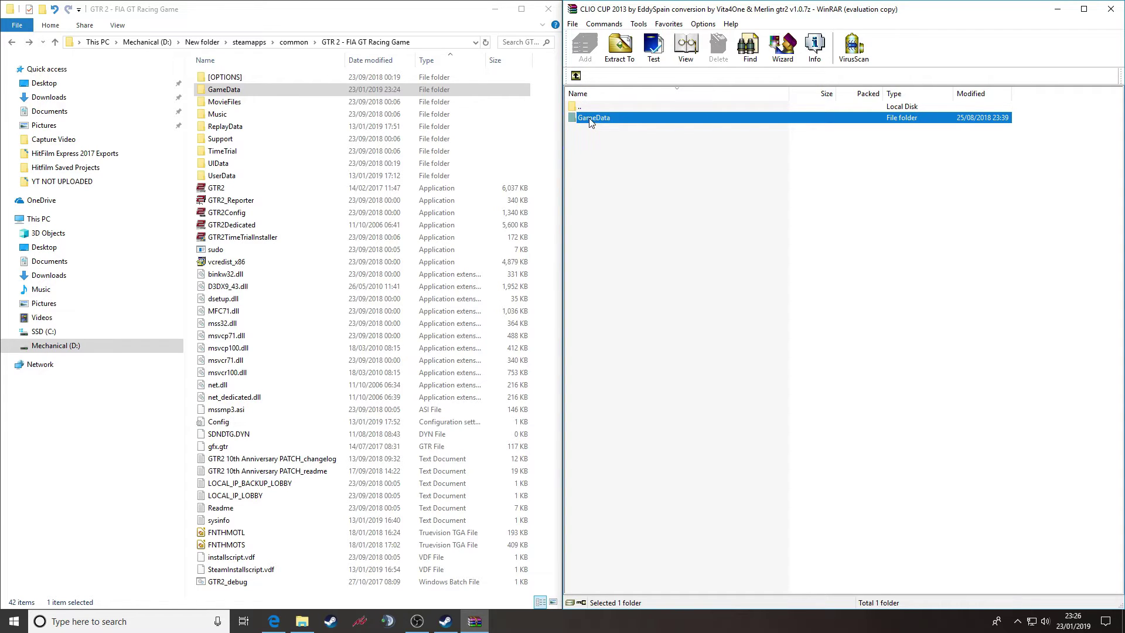
double_click(590, 118)
left_click(590, 119)
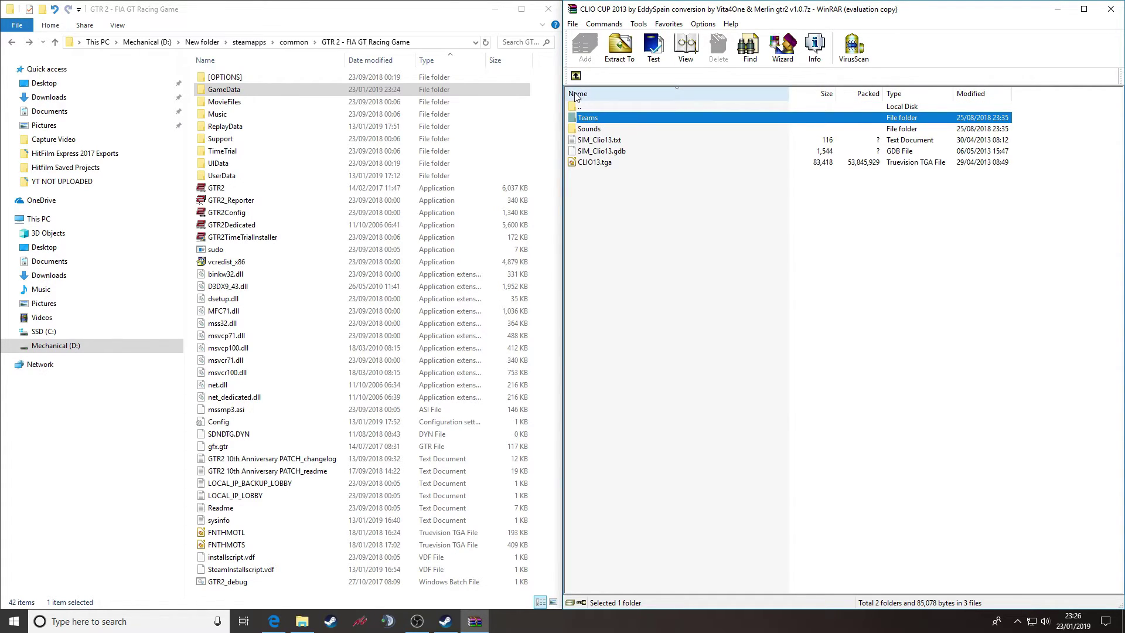
double_click(582, 107)
- Open the game's GameData\Locations folder (33 items) and the archive's GameData with Teams selected
double_click(245, 91)
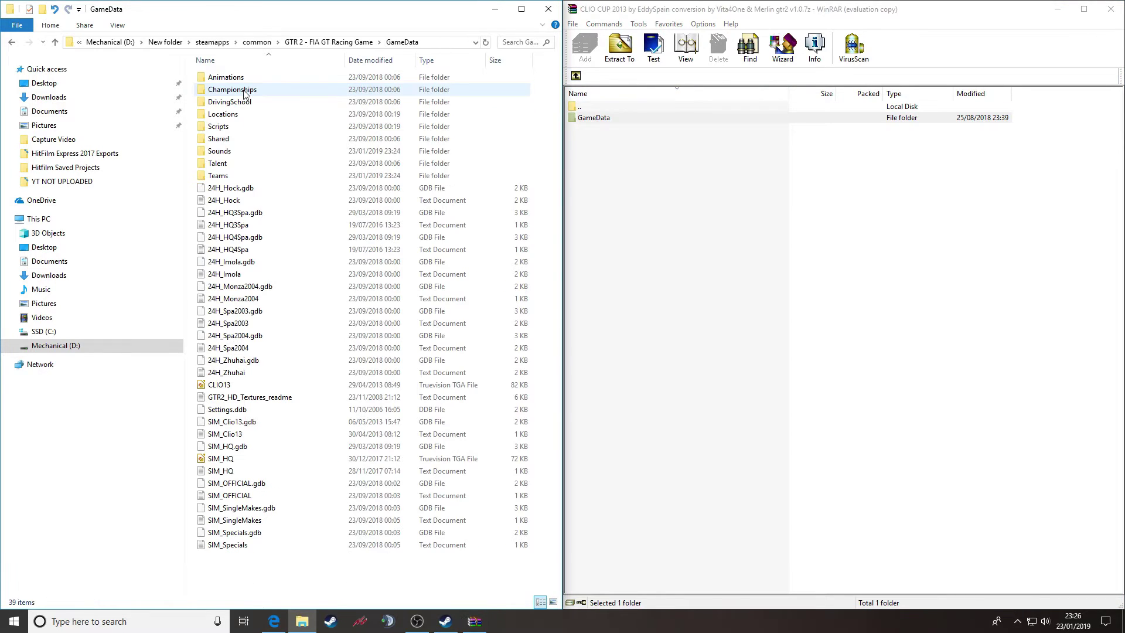
double_click(226, 116)
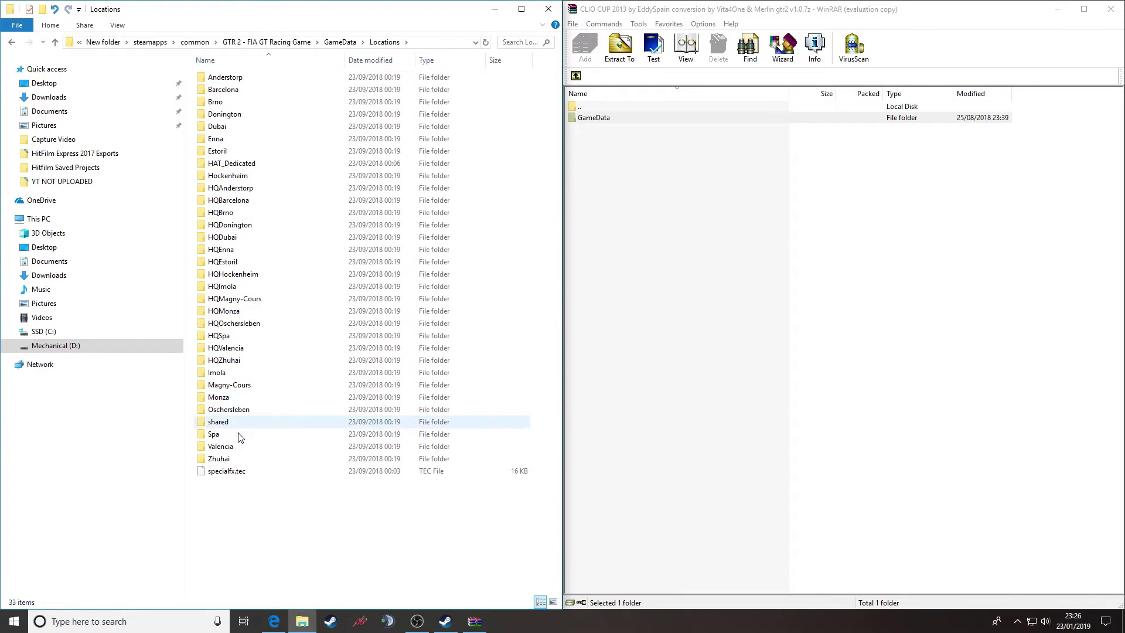
double_click(598, 118)
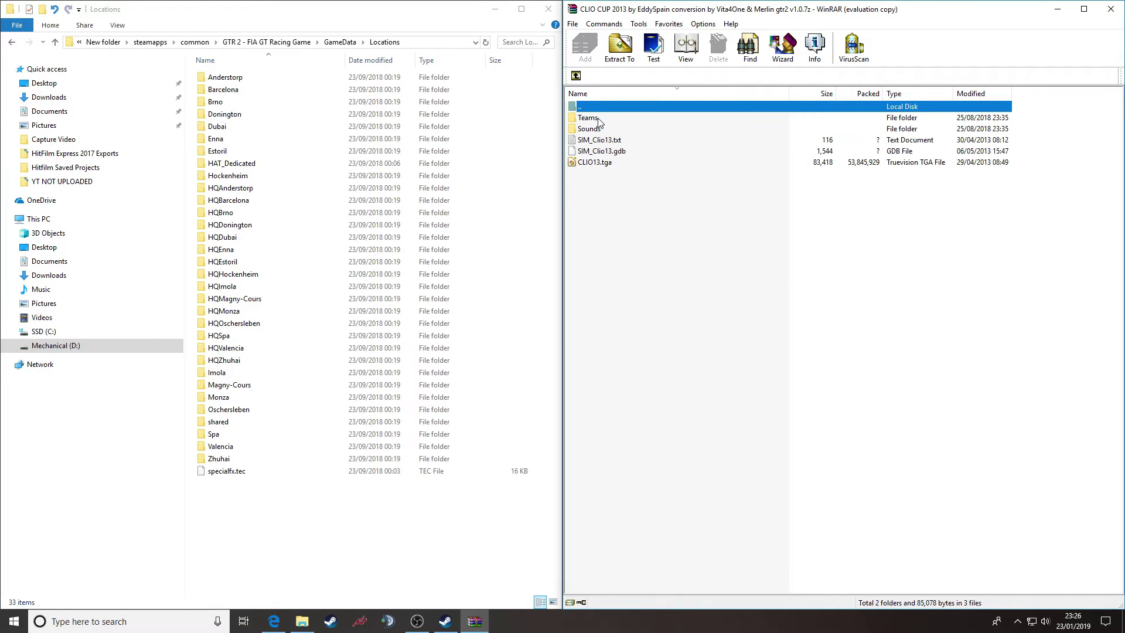
left_click(590, 118)
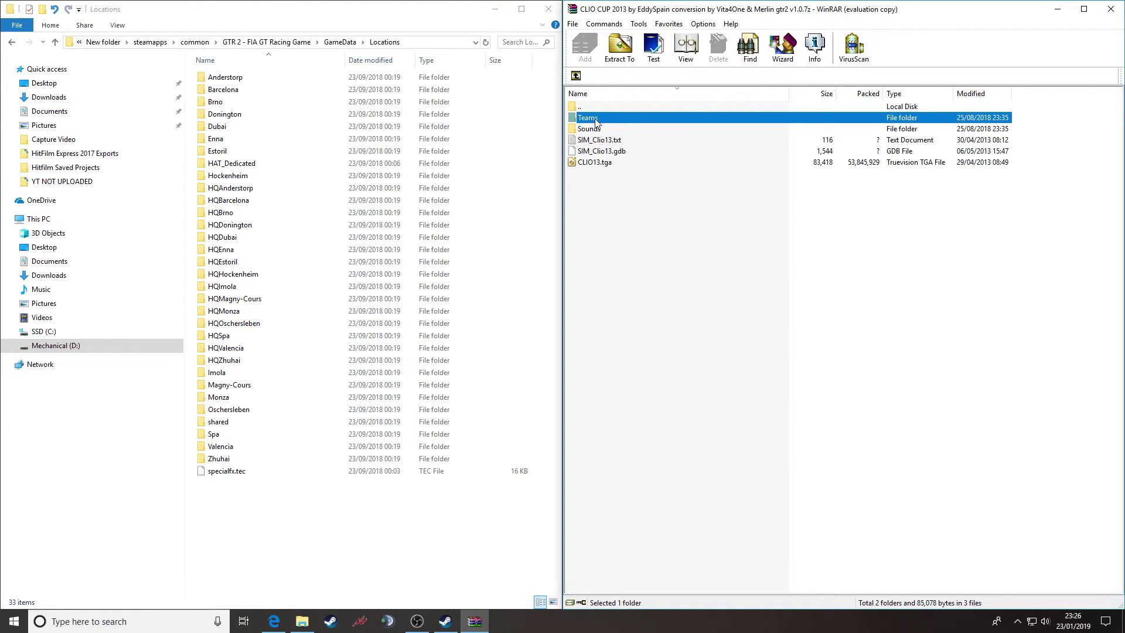